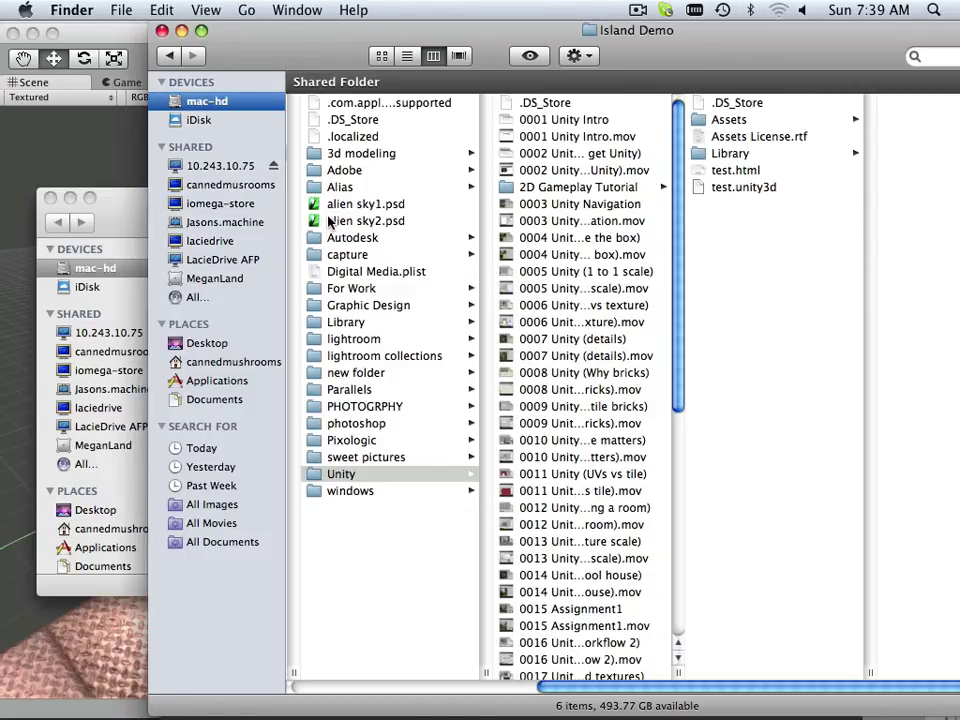
Duplicate the 2D Gameplay Tutorial folder into the Unity folder in Finder, then return to Unity.
{"action": "left_click", "coordinate": [546, 189]}
{"action": "right_click", "coordinate": [543, 190]}
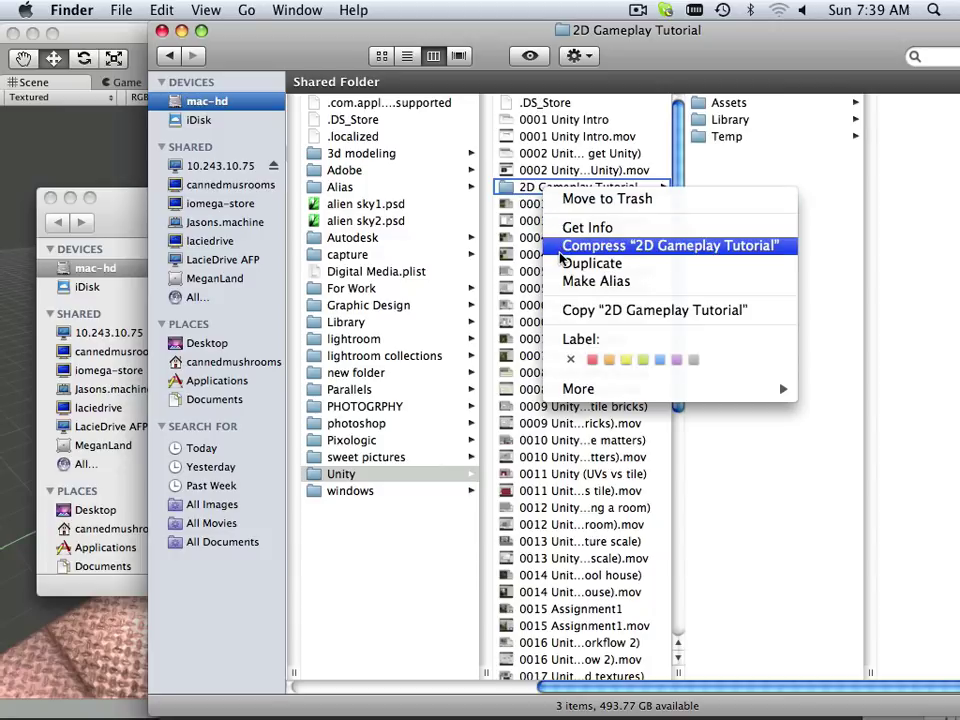
{"action": "left_click", "coordinate": [563, 317]}
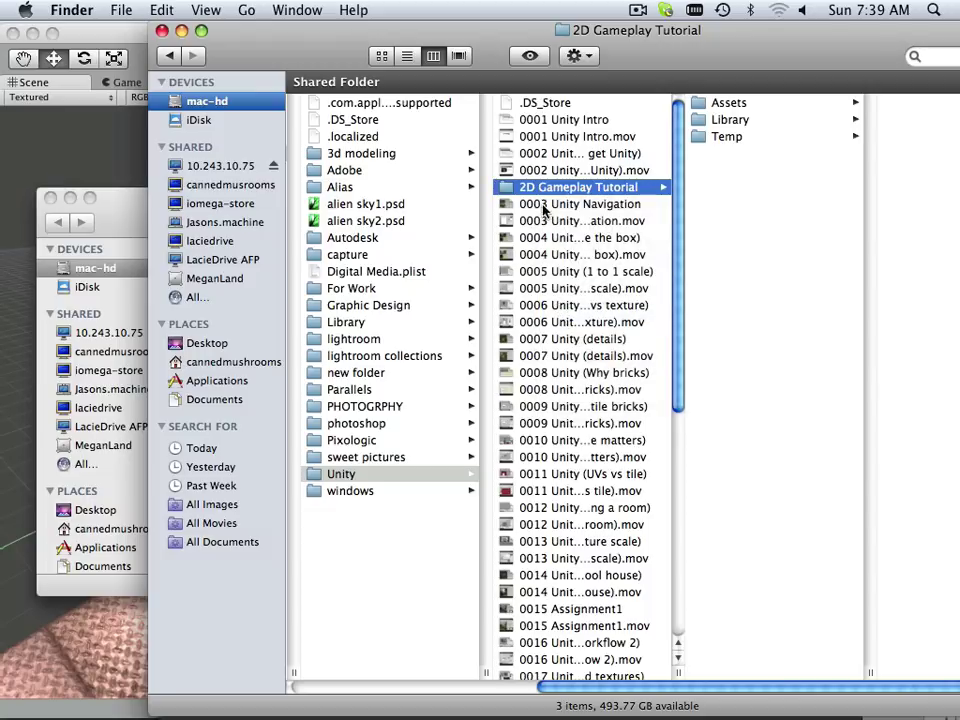
{"action": "left_click", "coordinate": [407, 474]}
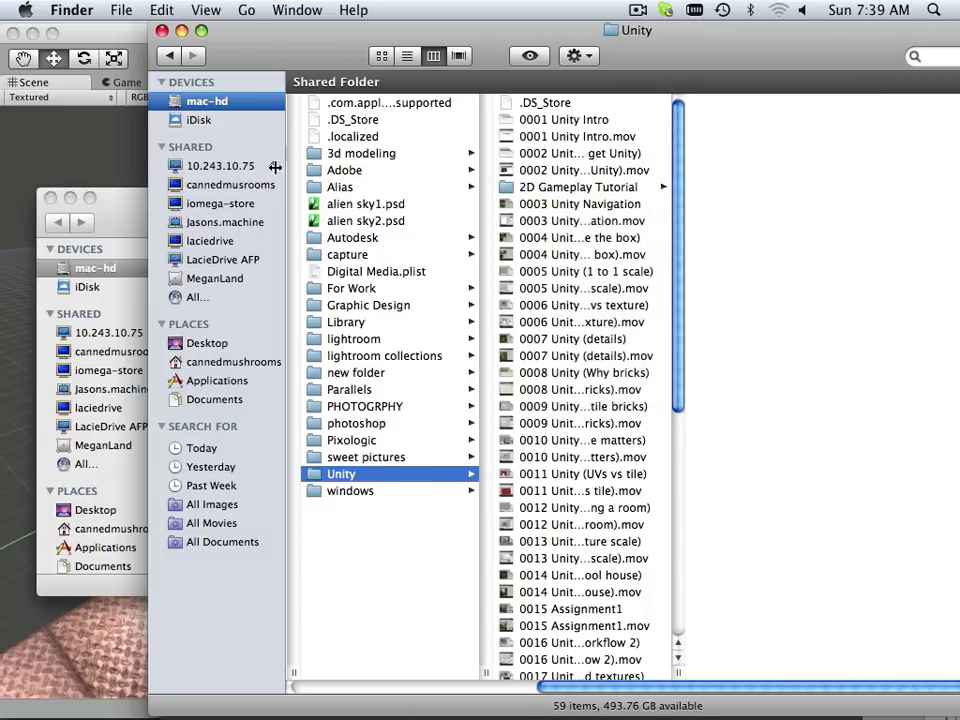
{"action": "left_click", "coordinate": [173, 12]}
{"action": "left_click", "coordinate": [189, 96]}
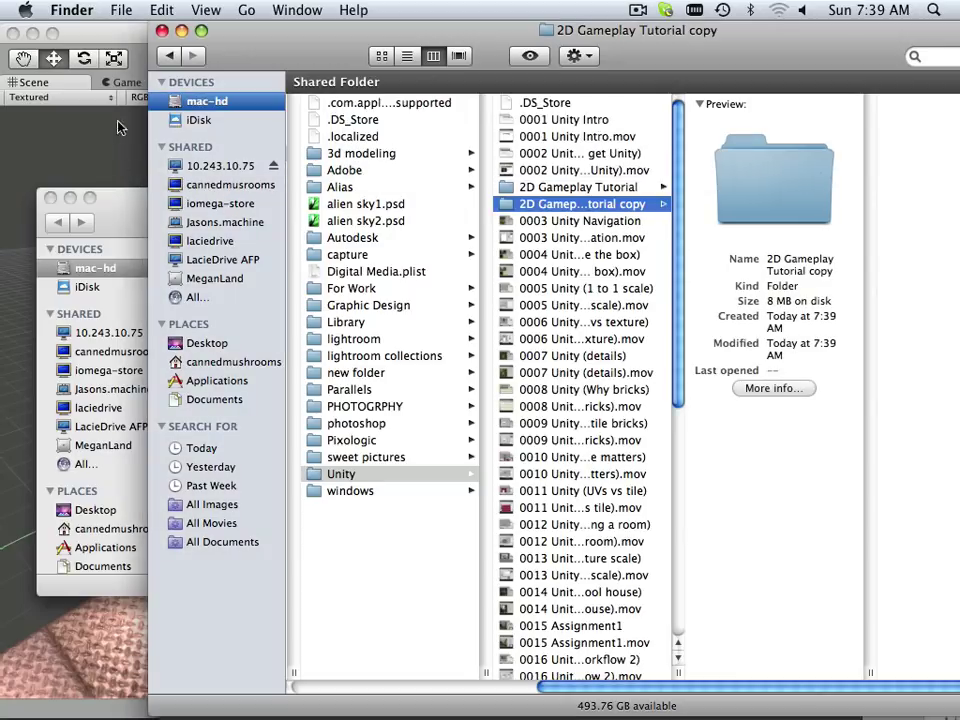
{"action": "left_click", "coordinate": [120, 33]}
{"action": "scroll", "coordinate": [336, 393], "scroll_direction": "down", "scroll_amount": 3}
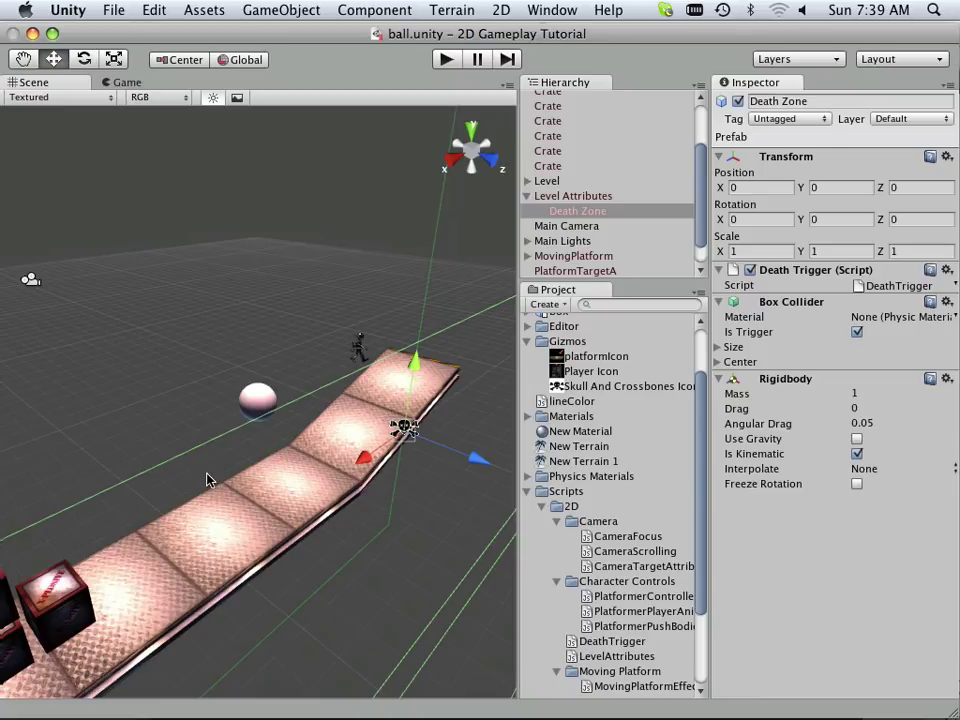
{"action": "left_click", "coordinate": [446, 59]}
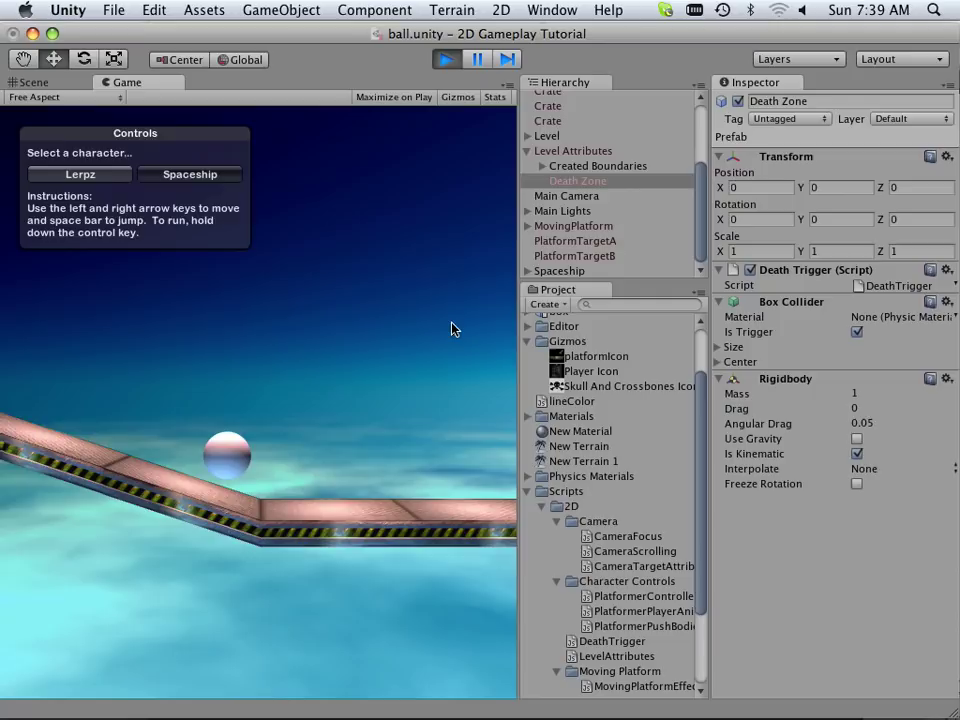
{"action": "left_click", "coordinate": [443, 60]}
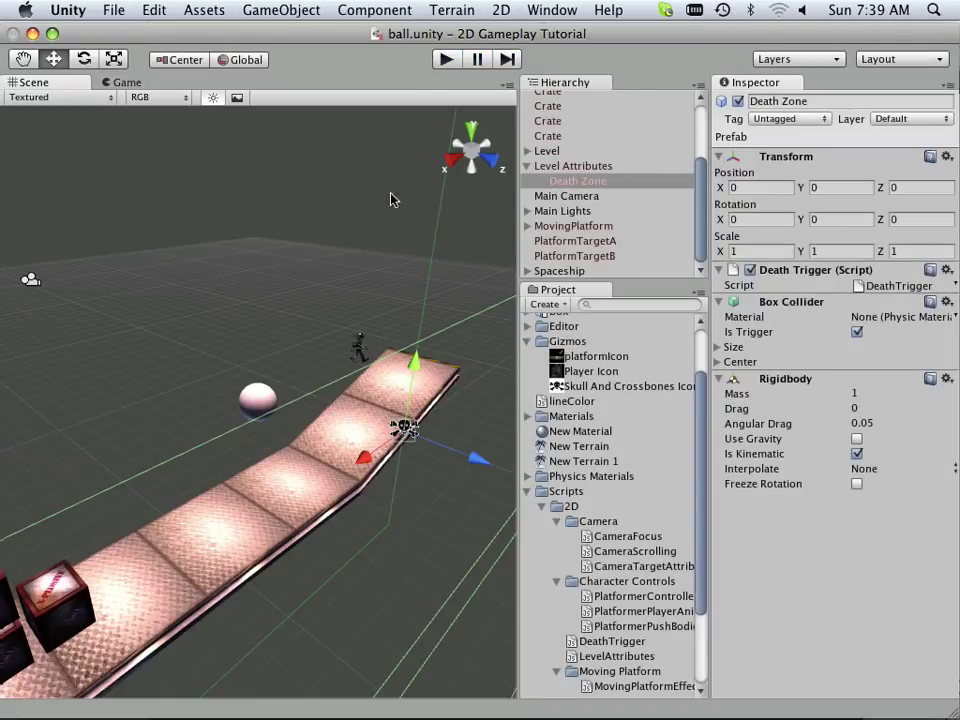
{"action": "scroll", "coordinate": [340, 310], "scroll_direction": "down", "scroll_amount": 3}
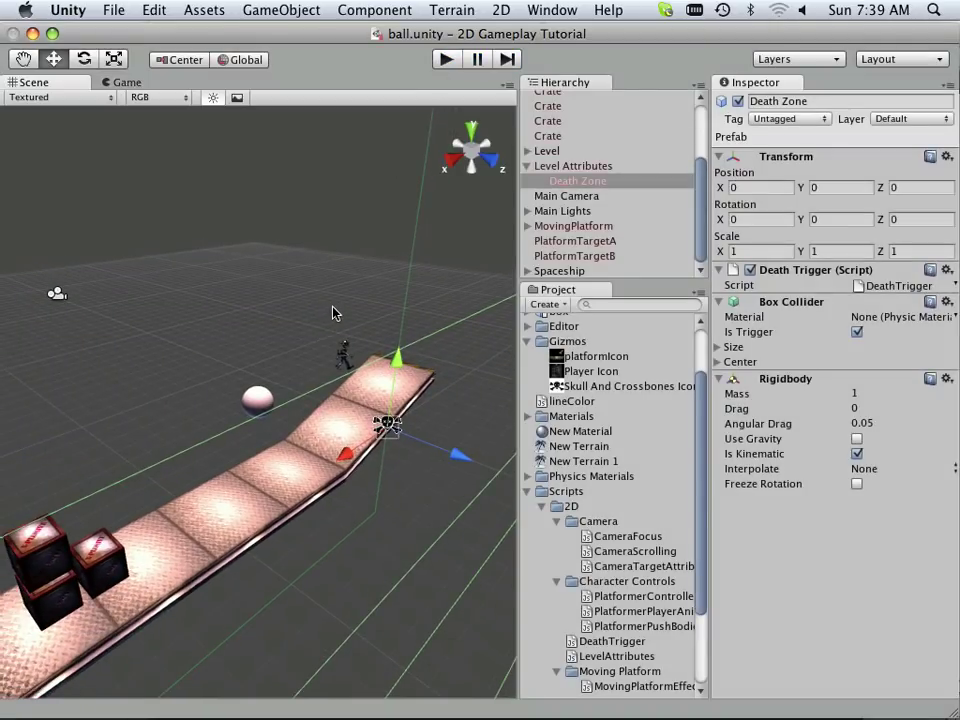
{"action": "scroll", "coordinate": [328, 322], "scroll_direction": "down", "scroll_amount": 3}
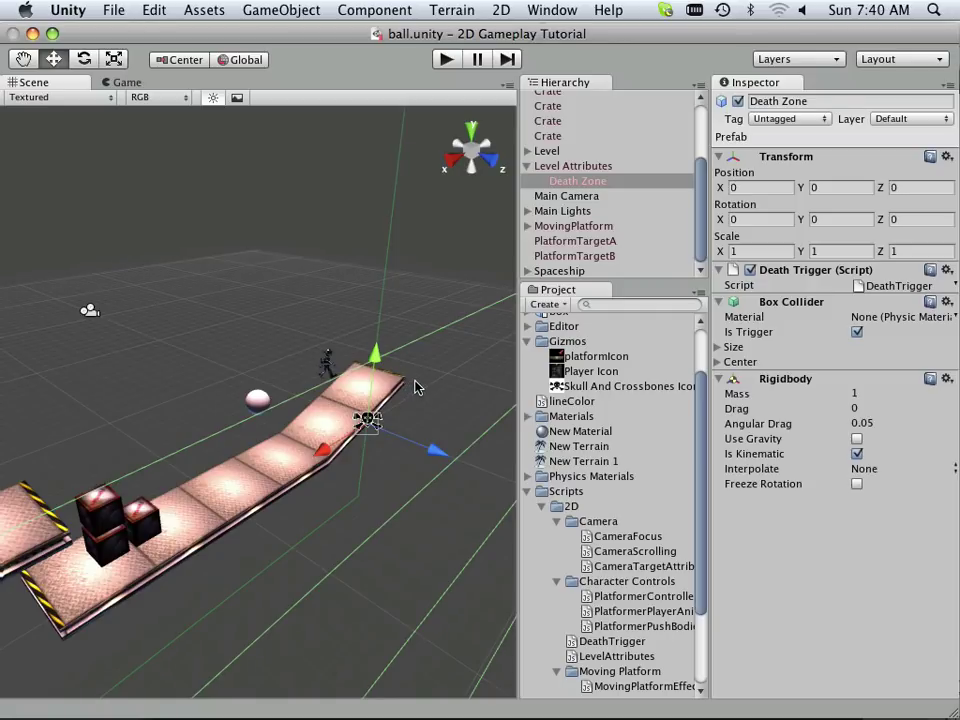
{"action": "scroll", "coordinate": [570, 150], "scroll_direction": "up", "scroll_amount": 5}
Select all eight Crate objects in the Hierarchy and delete them.
{"action": "left_click", "coordinate": [553, 142]}
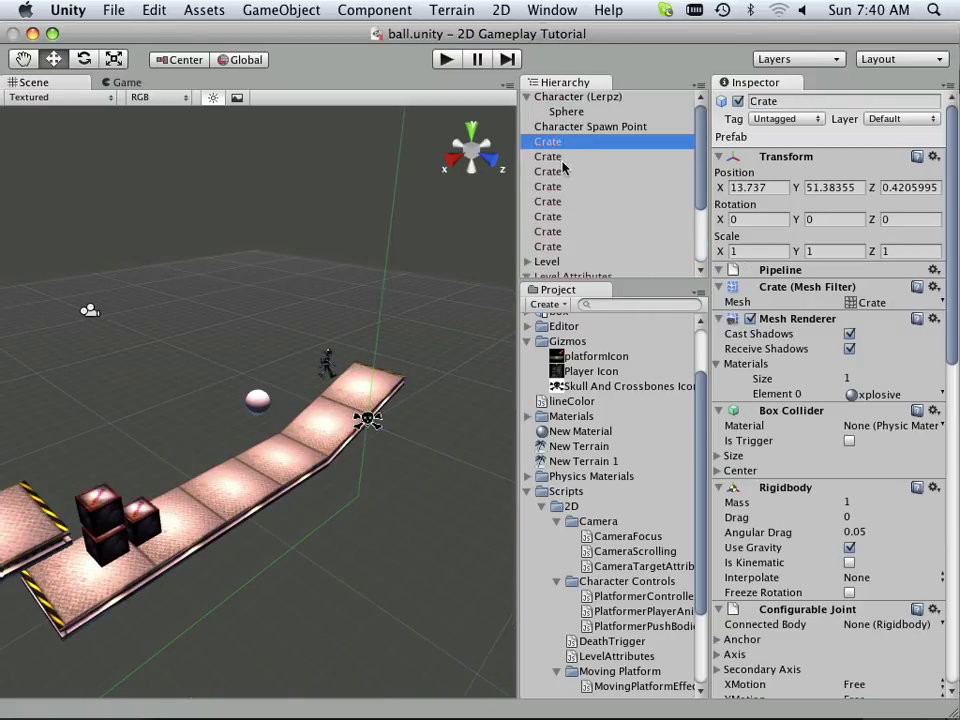
{"action": "scroll", "coordinate": [555, 200], "scroll_direction": "down", "scroll_amount": 4}
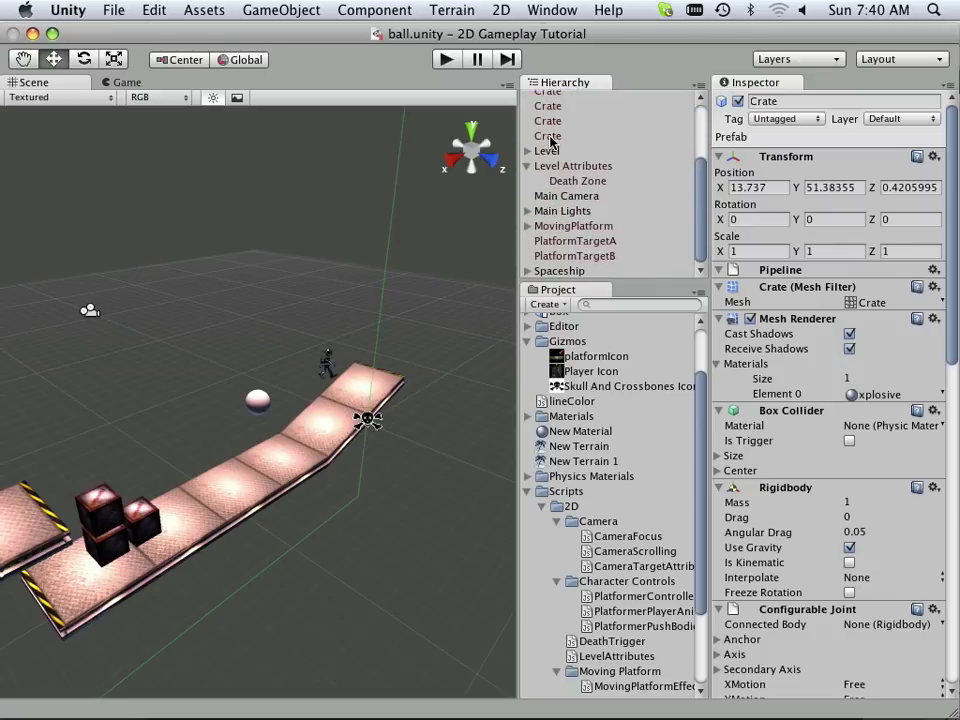
{"action": "left_click", "coordinate": [551, 136], "text": "shift"}
{"action": "scroll", "coordinate": [549, 141], "scroll_direction": "up", "scroll_amount": 2}
{"action": "key", "text": "f"}
{"action": "scroll", "coordinate": [553, 170], "scroll_direction": "up", "scroll_amount": 2}
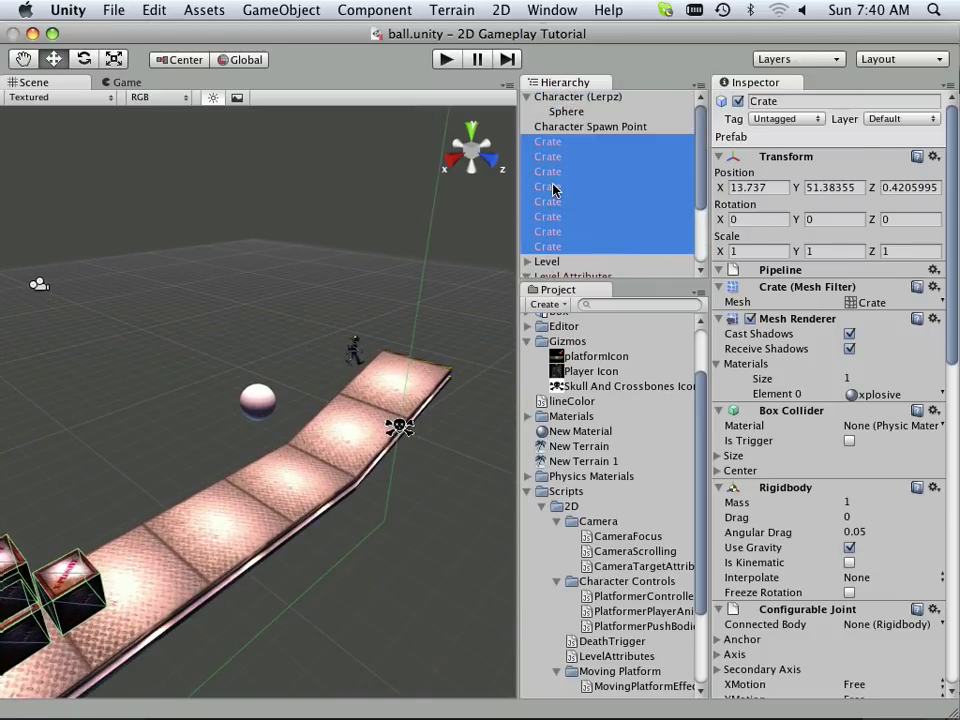
{"action": "right_click", "coordinate": [551, 188]}
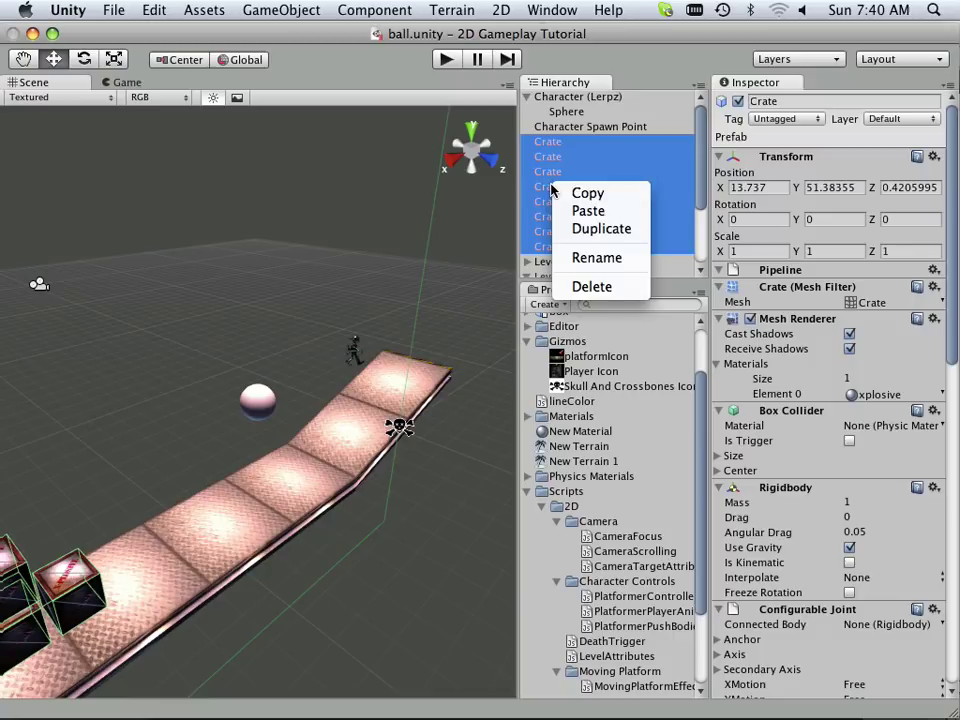
{"action": "left_click", "coordinate": [560, 285]}
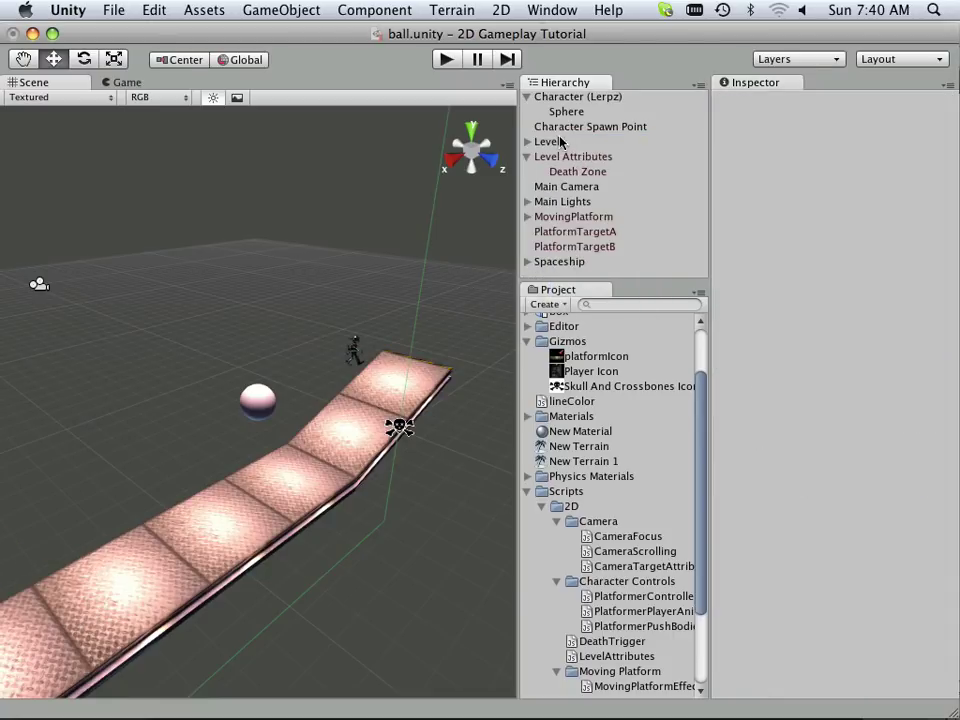
Inspect Level Attributes and the platform pieces, collapsing Platform 1's child list.
{"action": "left_click", "coordinate": [566, 158]}
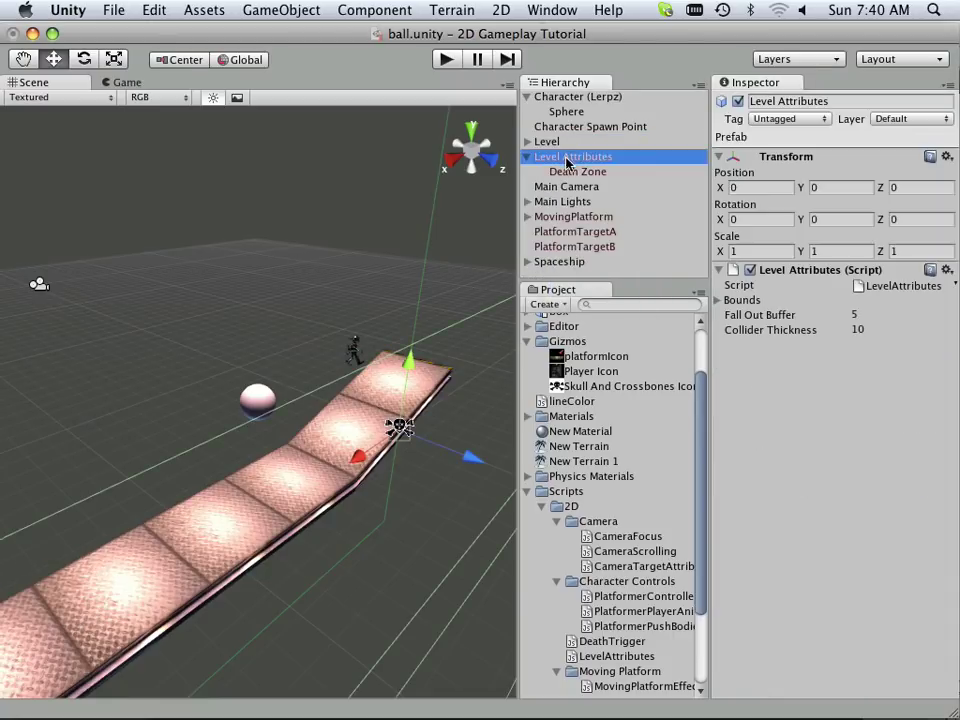
{"action": "left_click", "coordinate": [432, 390]}
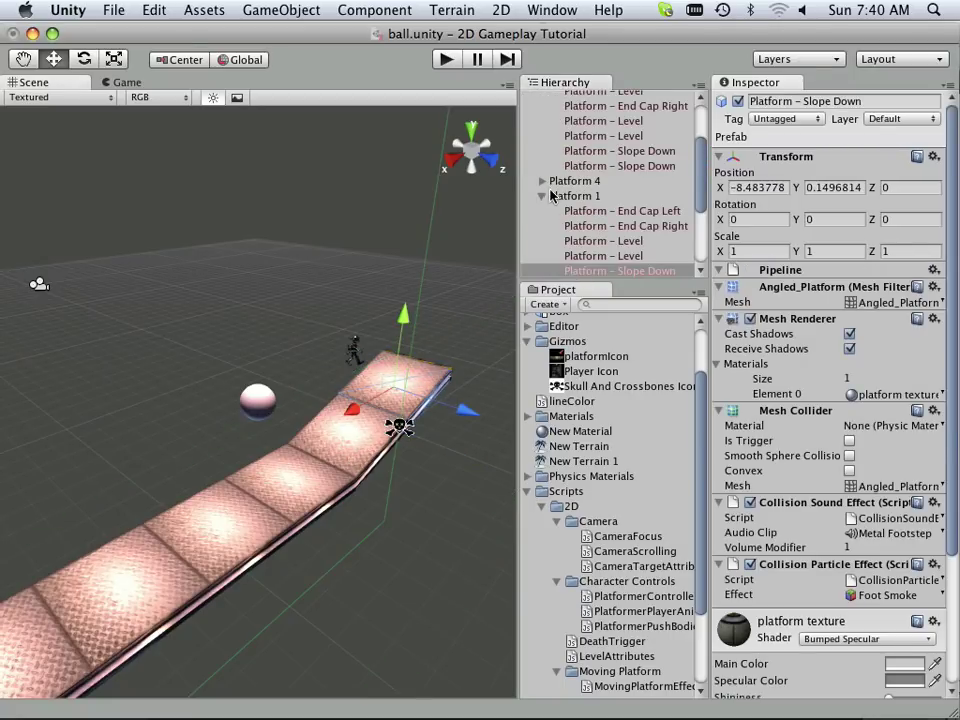
{"action": "left_click", "coordinate": [542, 196]}
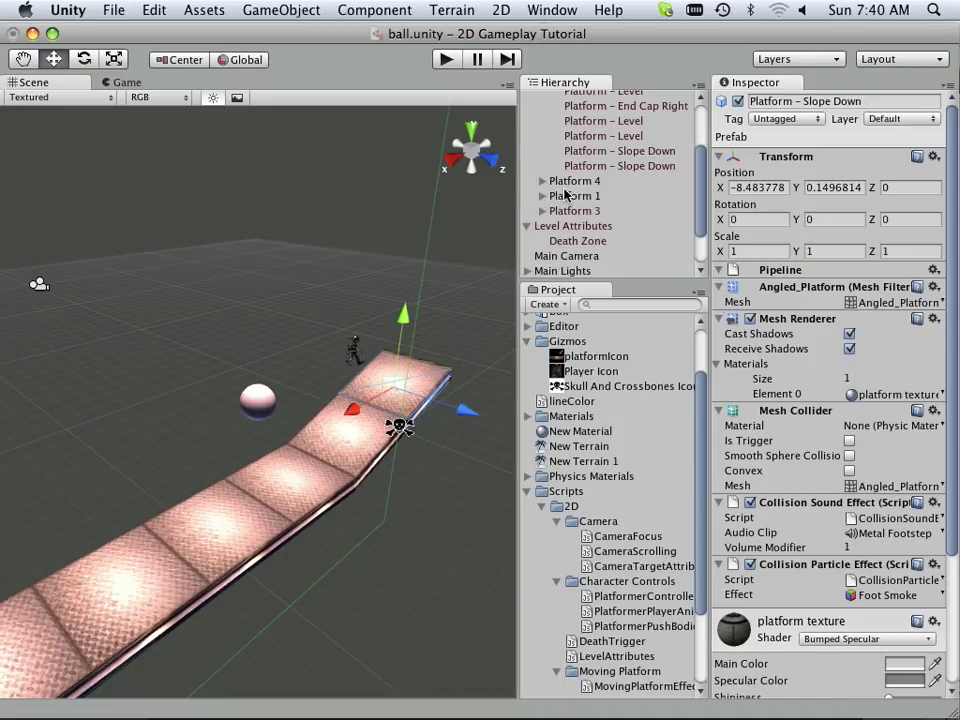
{"action": "scroll", "coordinate": [565, 195], "scroll_direction": "up", "scroll_amount": 3}
{"action": "left_click", "coordinate": [574, 157]}
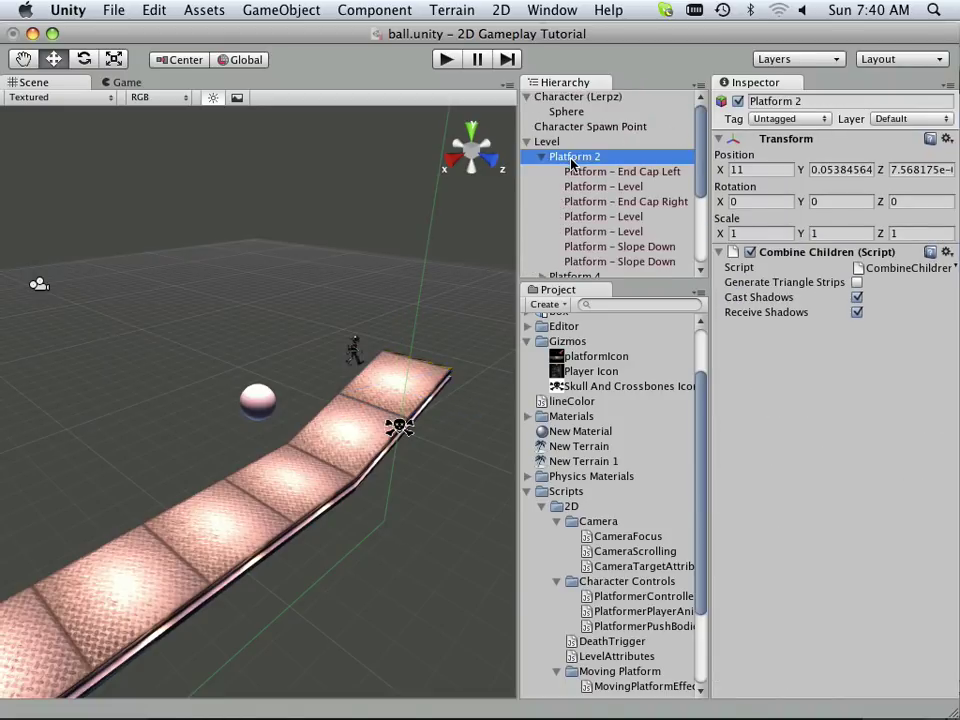
{"action": "scroll", "coordinate": [574, 163], "scroll_direction": "down", "scroll_amount": 1}
{"action": "key", "text": "Down"}
{"action": "key", "text": "Down"}
{"action": "key", "text": "Down"}
{"action": "key", "text": "Down"}
{"action": "key", "text": "Down"}
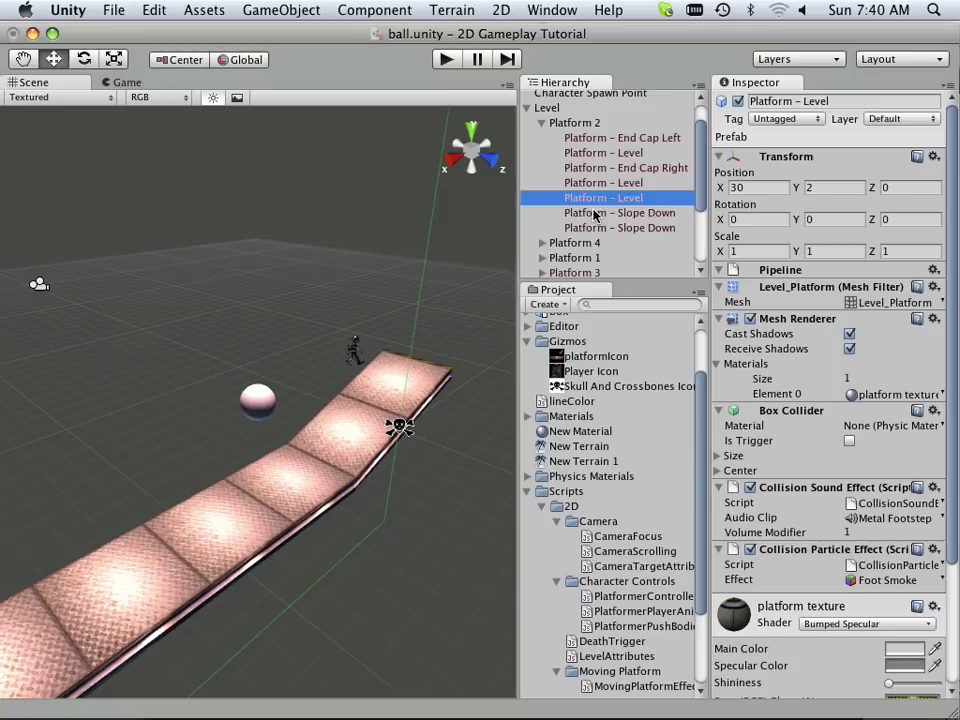
{"action": "left_click", "coordinate": [595, 213]}
{"action": "left_click", "coordinate": [578, 258]}
{"action": "scroll", "coordinate": [560, 259], "scroll_direction": "down", "scroll_amount": 2}
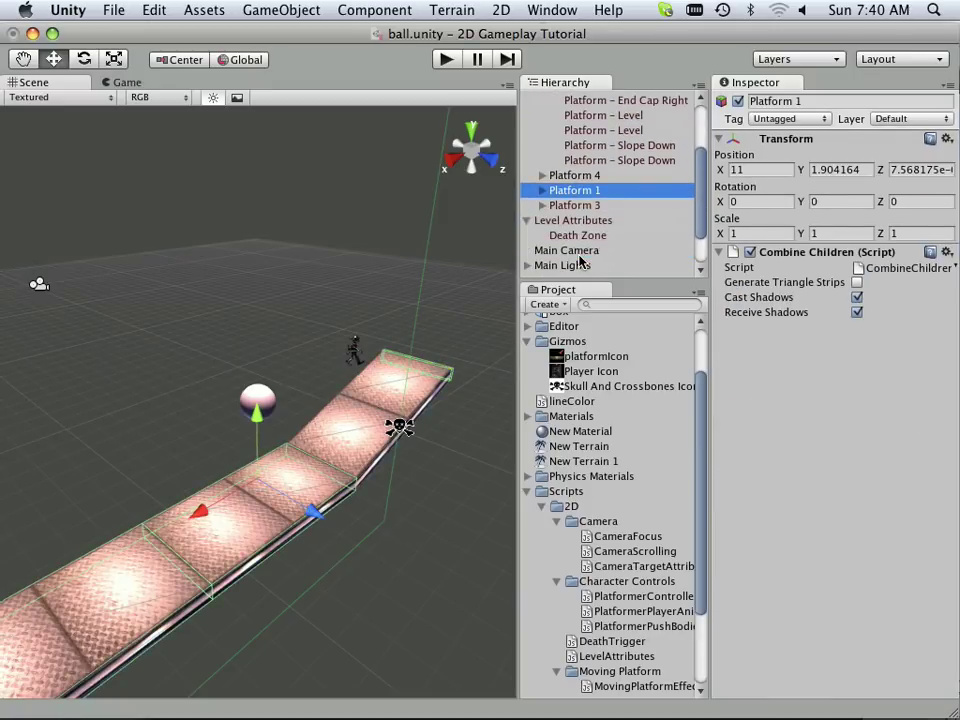
{"action": "scroll", "coordinate": [565, 220], "scroll_direction": "up", "scroll_amount": 3}
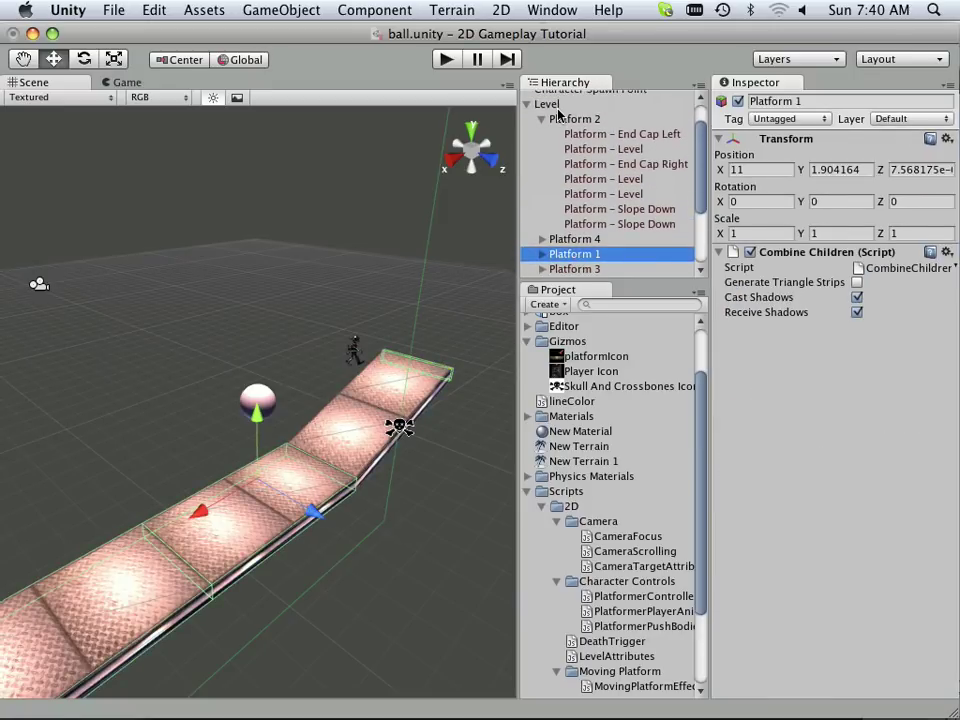
Delete Platform 2, Platform 4 and Platform 3 from the Hierarchy.
{"action": "left_click", "coordinate": [560, 118]}
{"action": "right_click", "coordinate": [560, 118]}
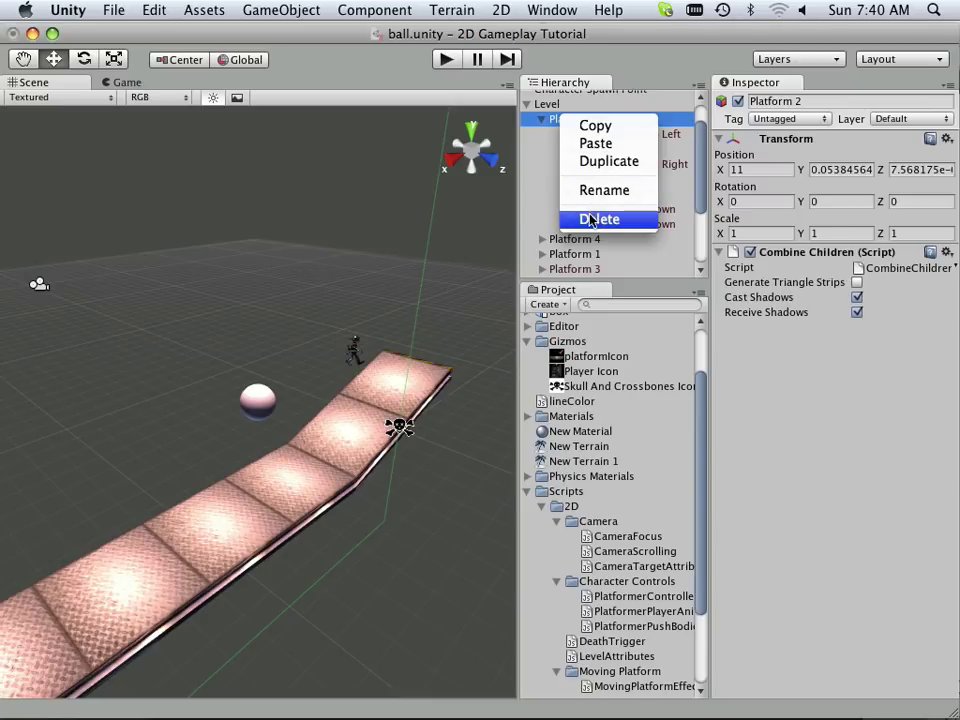
{"action": "left_click", "coordinate": [591, 220]}
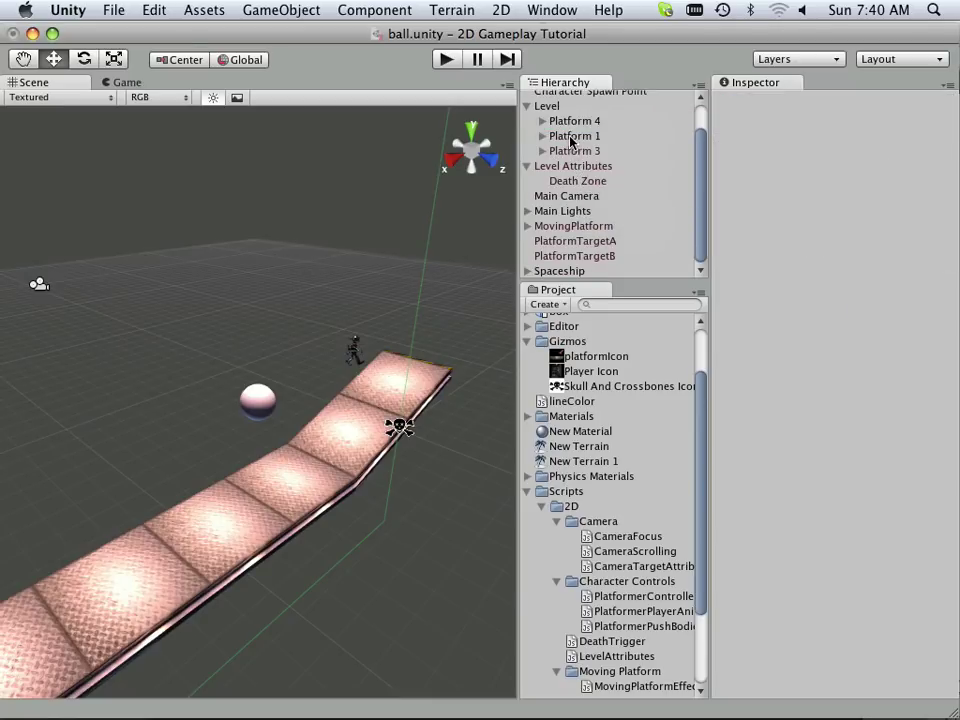
{"action": "left_click", "coordinate": [558, 121]}
{"action": "right_click", "coordinate": [562, 121]}
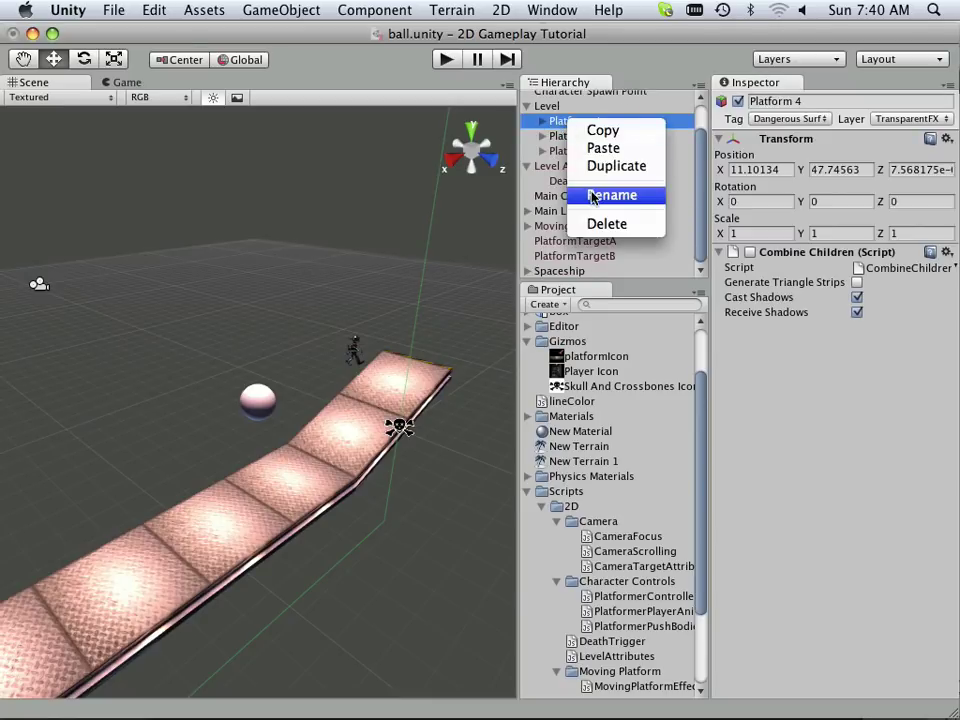
{"action": "left_click", "coordinate": [594, 225]}
{"action": "left_click", "coordinate": [562, 150]}
{"action": "right_click", "coordinate": [564, 152]}
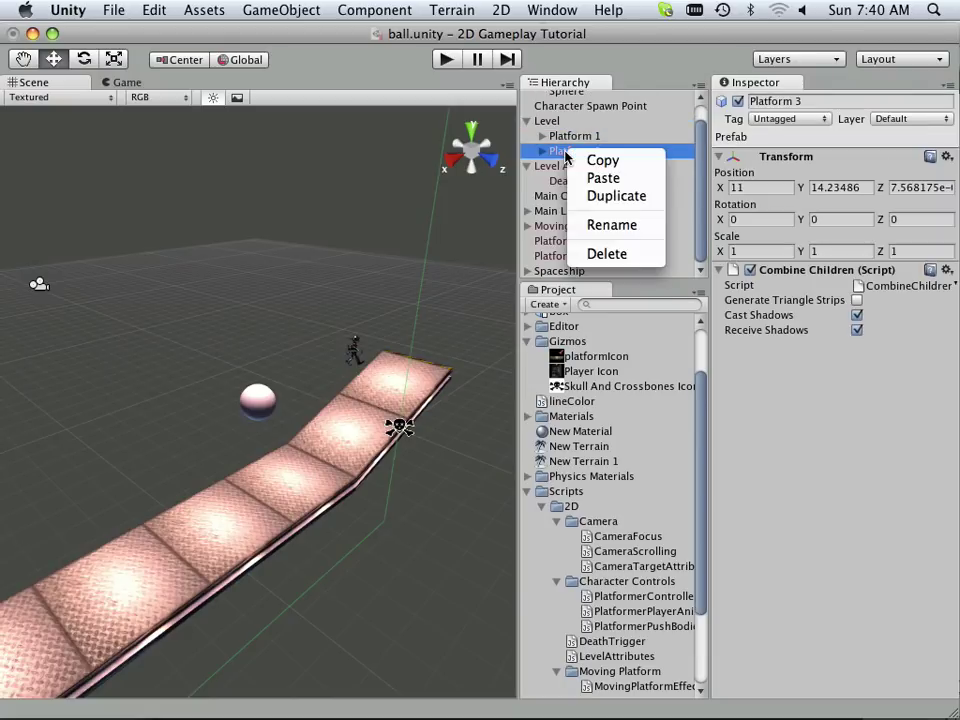
{"action": "left_click", "coordinate": [590, 253]}
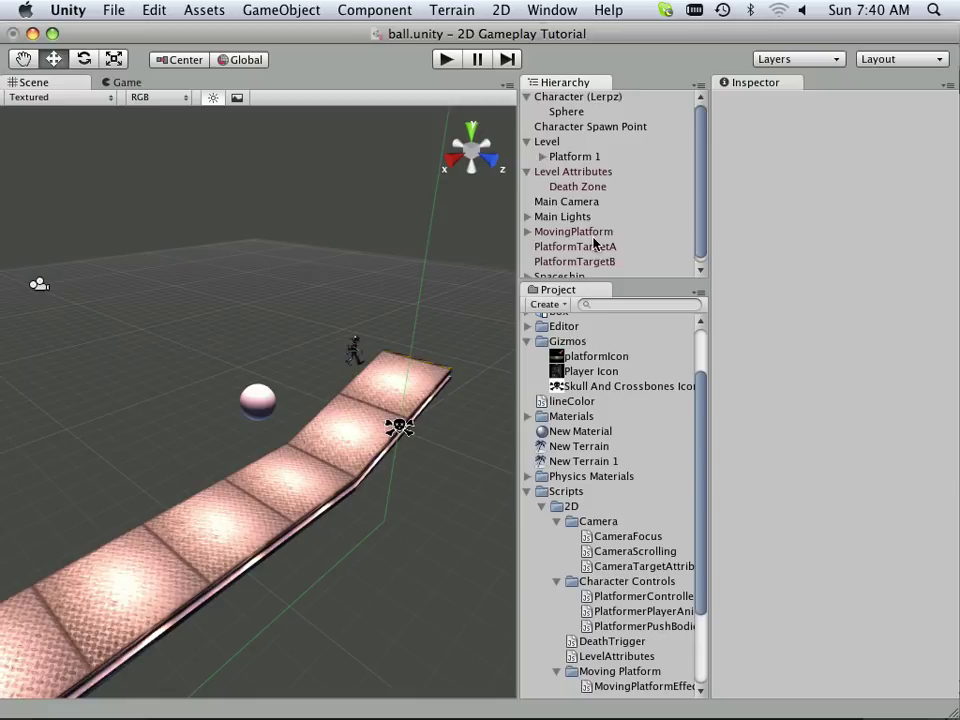
Delete the Spaceship and MovingPlatform objects from the scene.
{"action": "left_click", "coordinate": [561, 271]}
{"action": "right_click", "coordinate": [561, 273]}
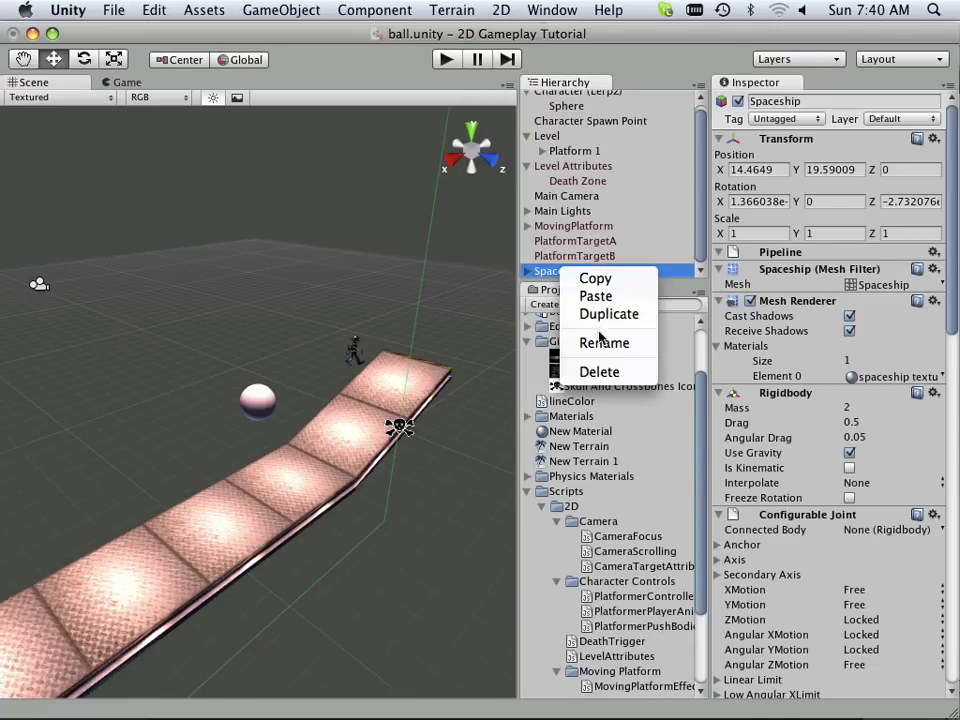
{"action": "left_click", "coordinate": [598, 371]}
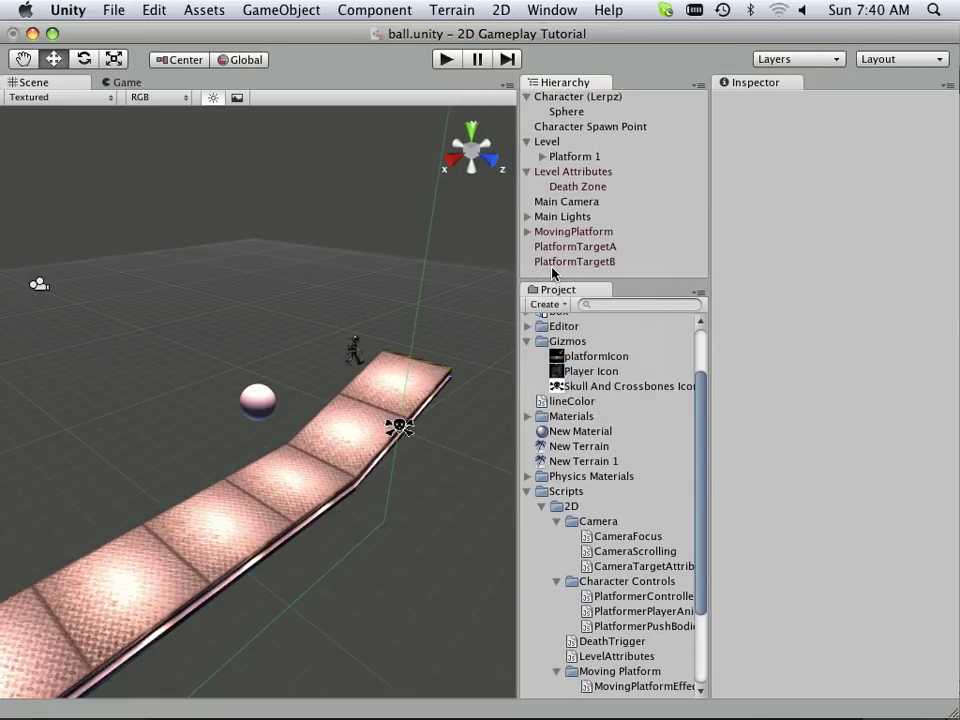
{"action": "left_click", "coordinate": [581, 234]}
{"action": "right_click", "coordinate": [588, 237]}
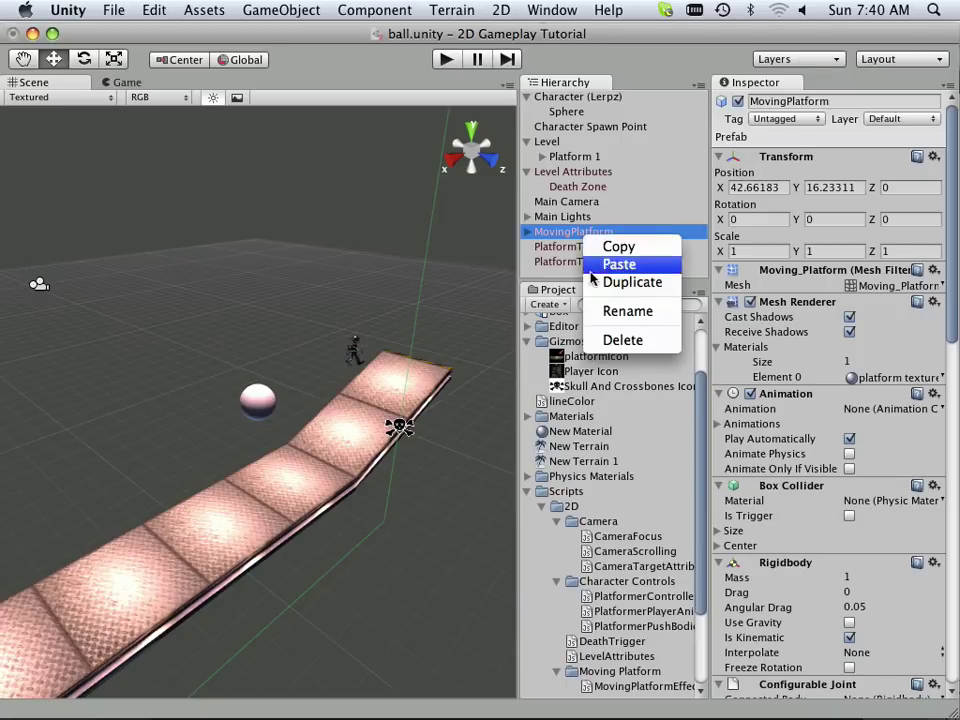
{"action": "left_click", "coordinate": [610, 339]}
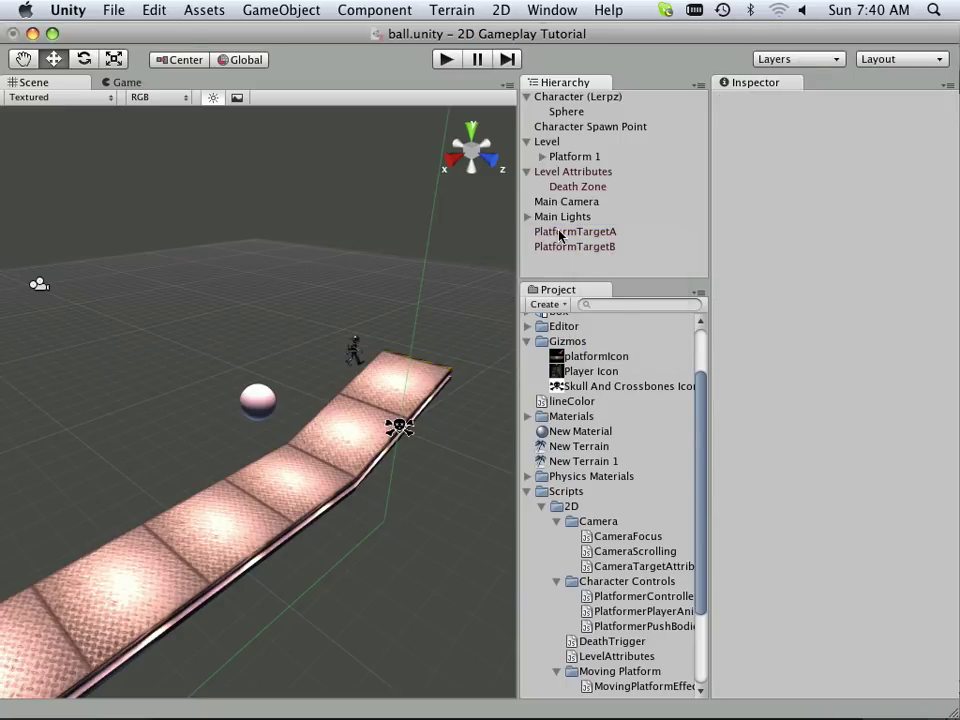
Inspect Main Lights, PlatformTargetB and Character Spawn Point.
{"action": "left_click", "coordinate": [562, 216]}
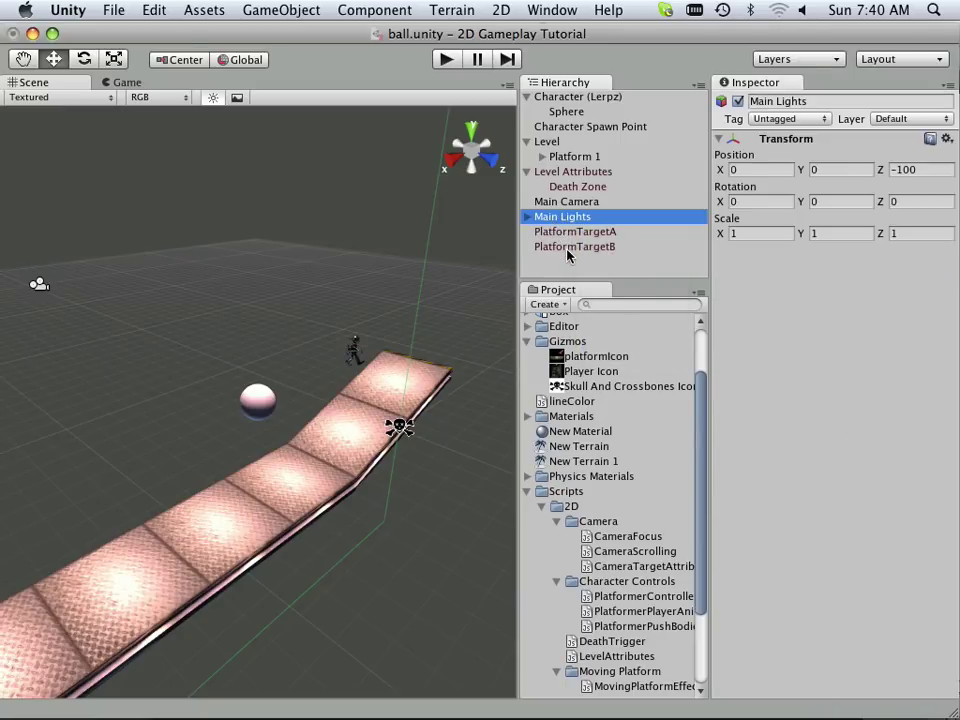
{"action": "left_click", "coordinate": [566, 247]}
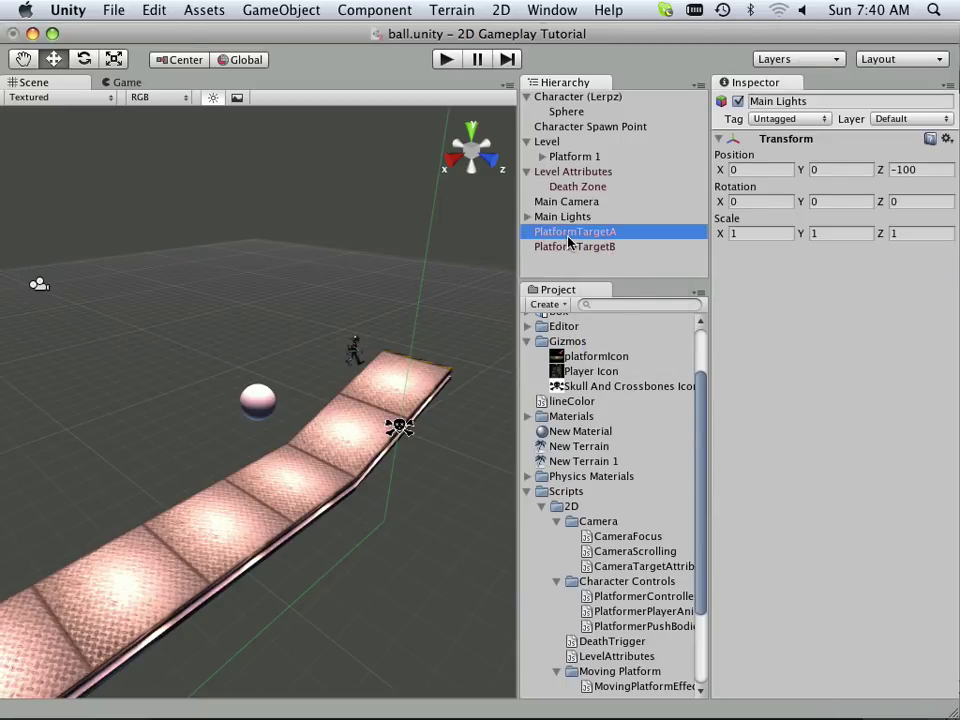
{"action": "left_click", "coordinate": [561, 127]}
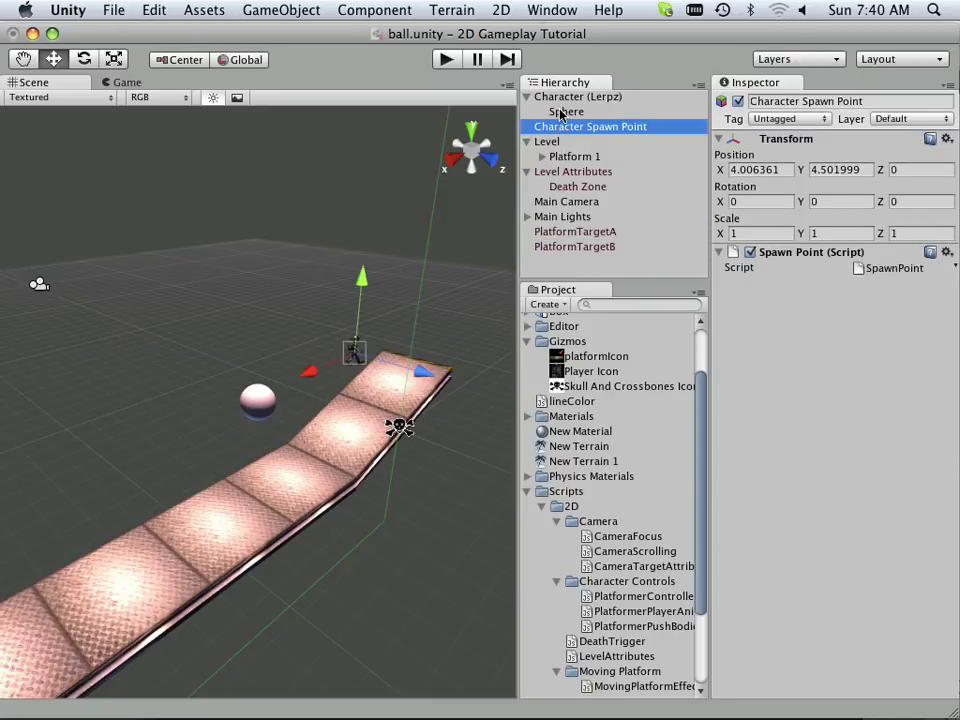
Play-test the trimmed scene, stop, then select Platform 1's pieces including Platform – Slope Down.
{"action": "left_click", "coordinate": [446, 59]}
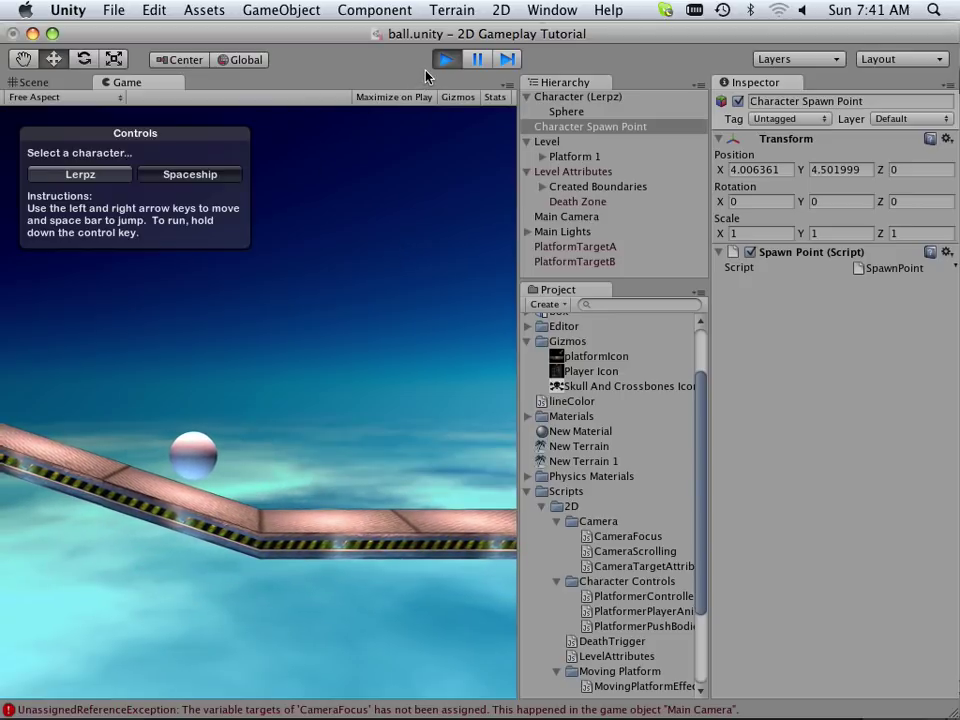
{"action": "left_click", "coordinate": [442, 61]}
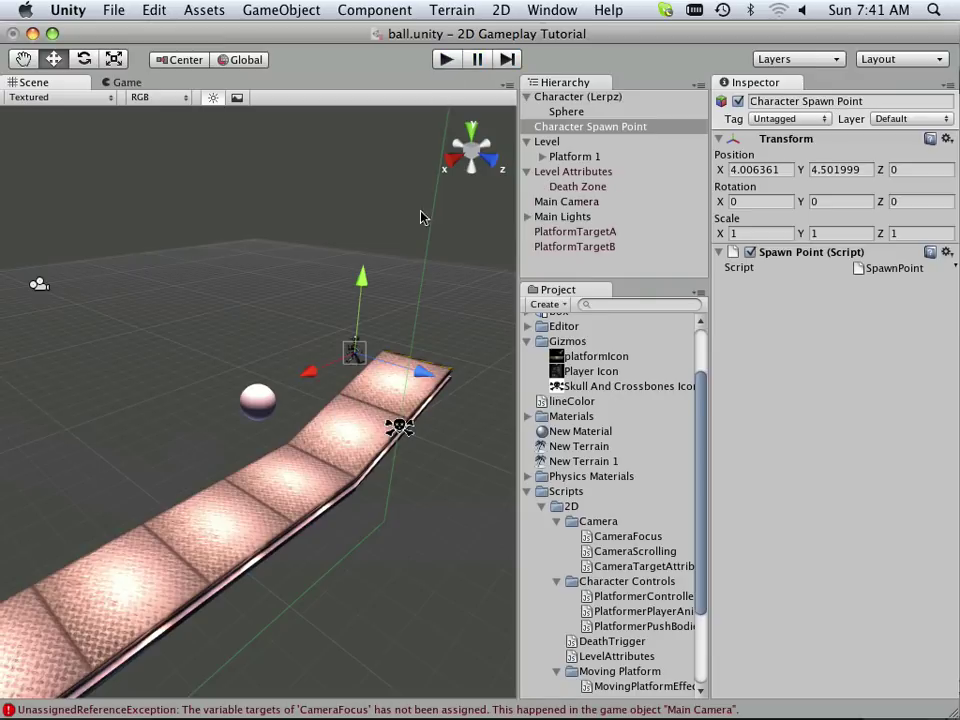
{"action": "left_click", "coordinate": [232, 561]}
{"action": "left_click", "coordinate": [177, 577]}
{"action": "left_click", "coordinate": [343, 438]}
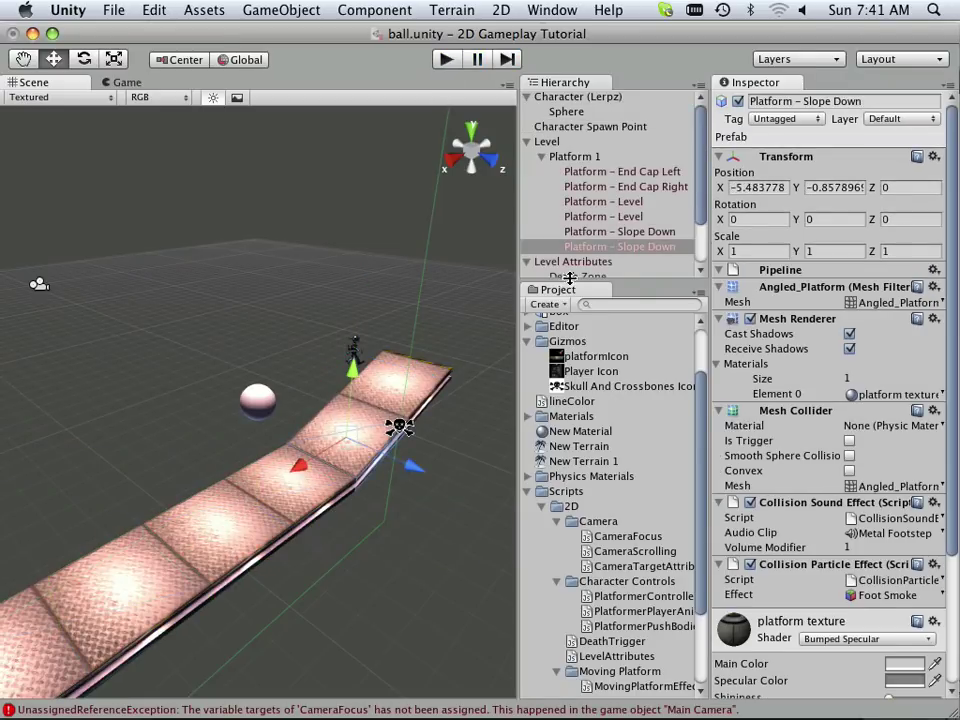
{"action": "right_click", "coordinate": [594, 246]}
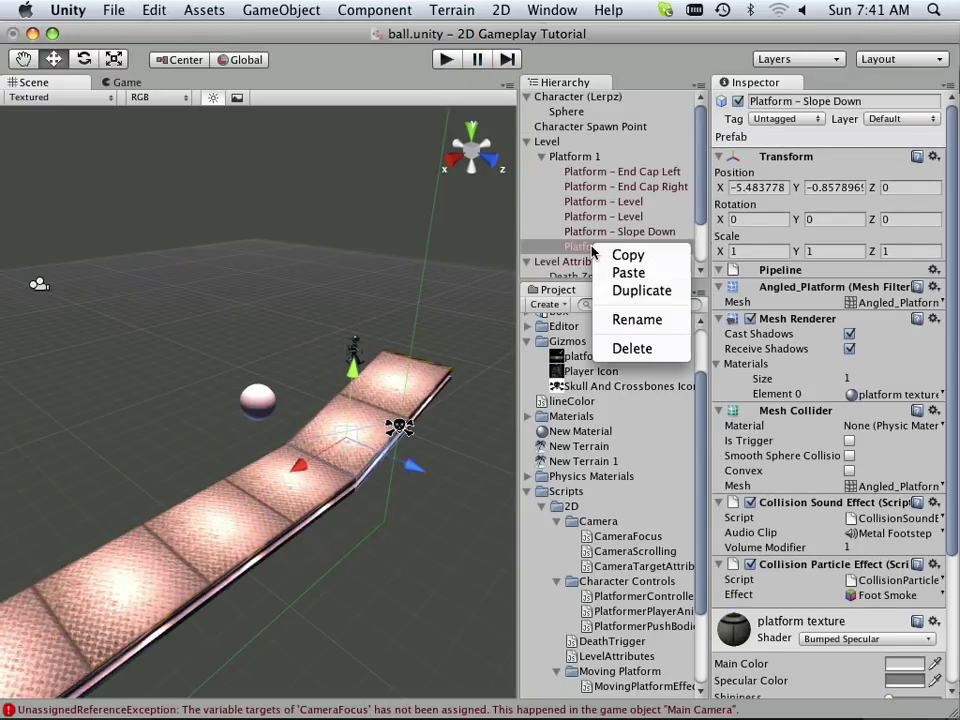
Delete both Platform – Slope Down pieces and the extra Platform – Level piece.
{"action": "left_click", "coordinate": [630, 347]}
{"action": "left_click", "coordinate": [392, 386]}
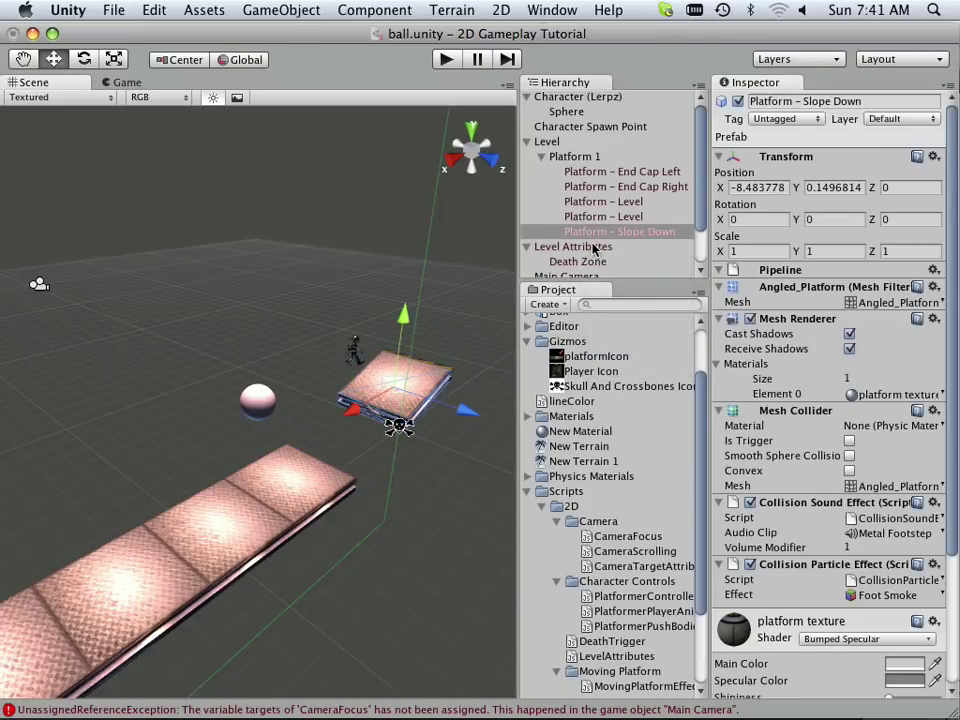
{"action": "right_click", "coordinate": [592, 231]}
{"action": "key", "text": "Return"}
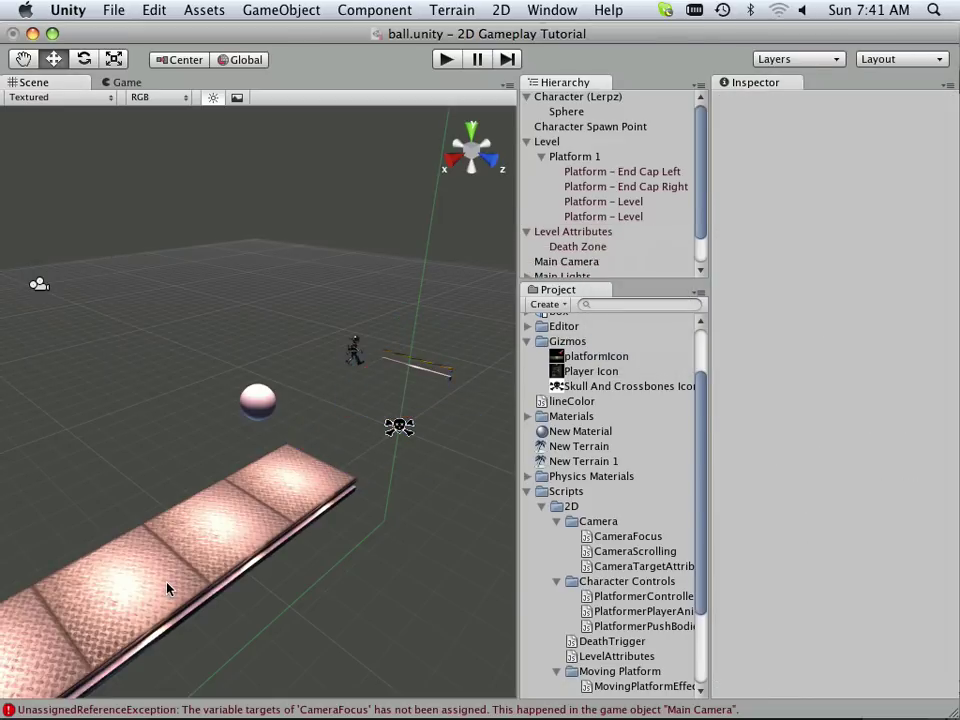
{"action": "left_click", "coordinate": [167, 583]}
{"action": "right_click", "coordinate": [594, 200]}
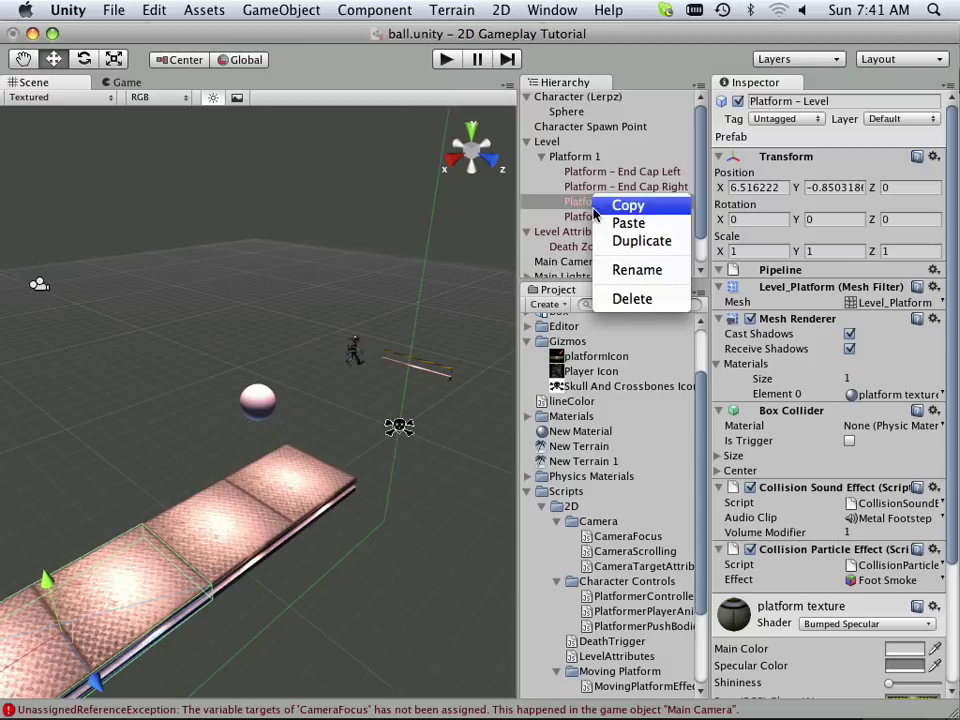
{"action": "left_click", "coordinate": [613, 298]}
Delete Platform – End Cap Right and Platform – End Cap Left.
{"action": "left_click_drag", "start_coordinate": [244, 505], "coordinate": [83, 551], "text": "alt"}
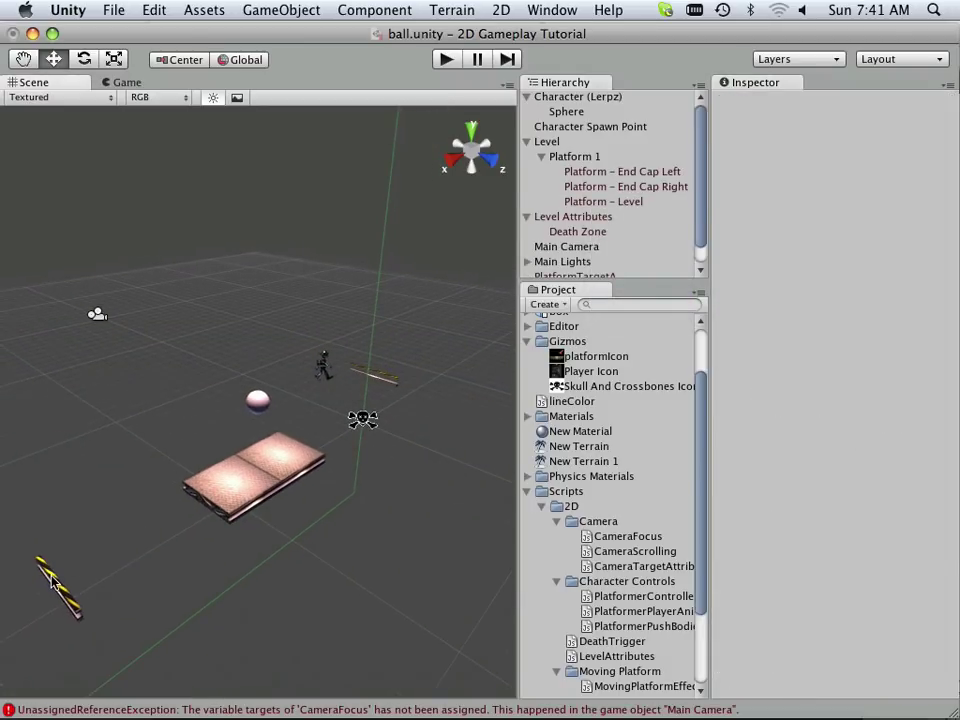
{"action": "left_click", "coordinate": [60, 588]}
{"action": "right_click", "coordinate": [598, 188]}
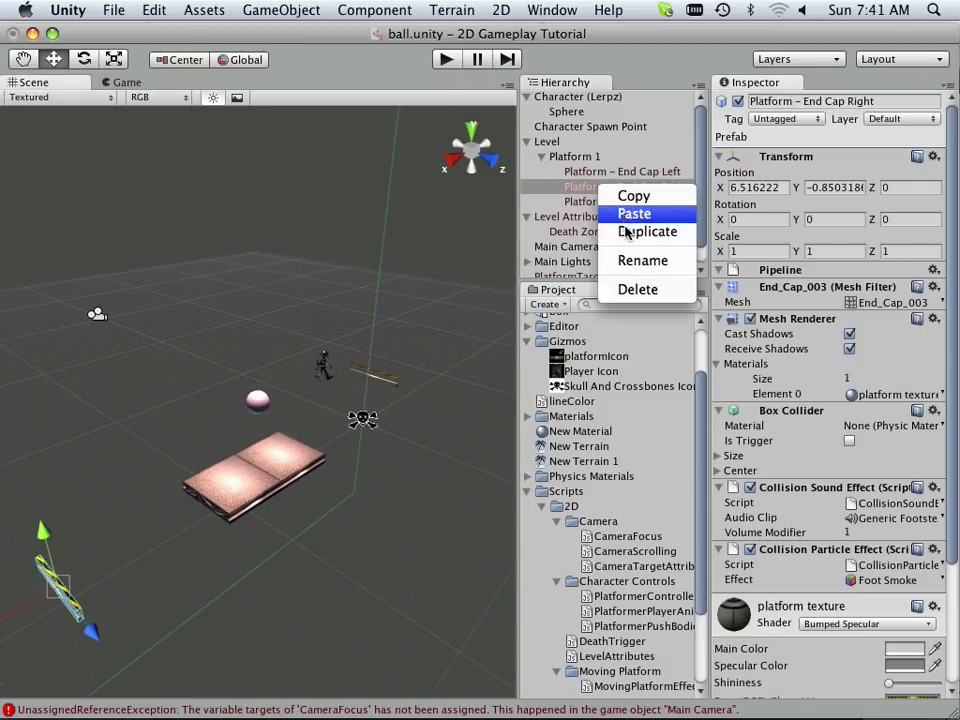
{"action": "left_click", "coordinate": [624, 289]}
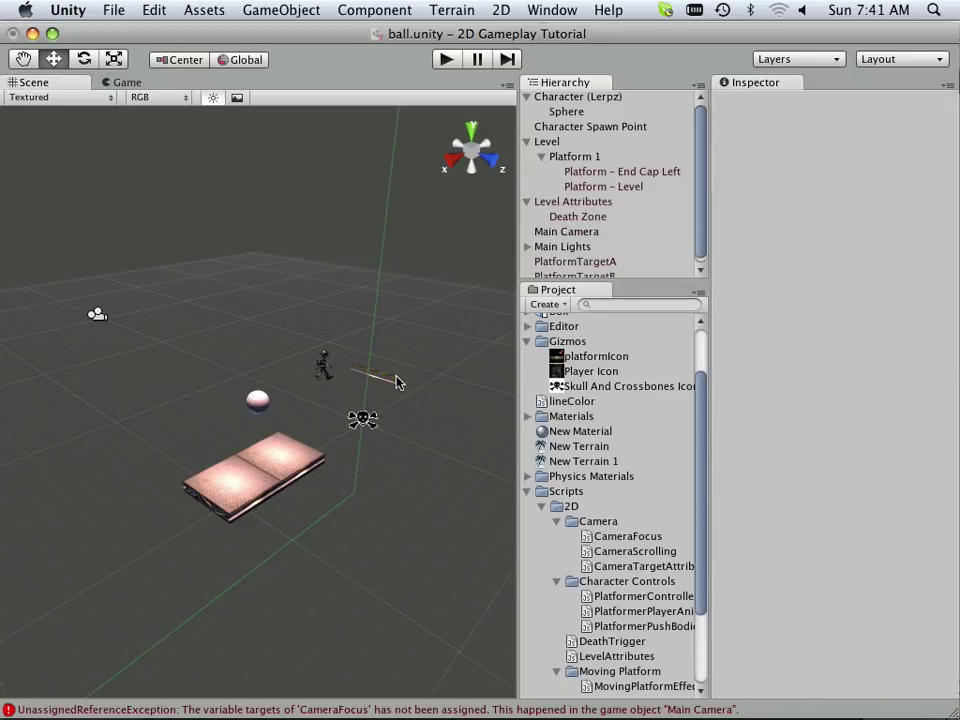
{"action": "left_click", "coordinate": [396, 383]}
{"action": "right_click", "coordinate": [606, 174]}
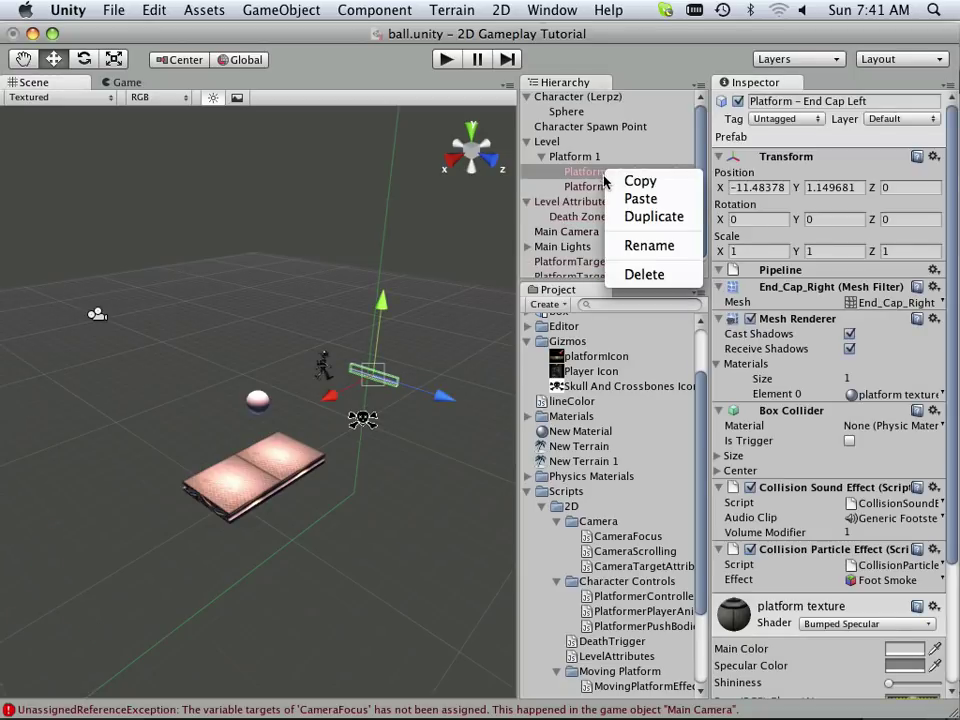
{"action": "left_click", "coordinate": [623, 276]}
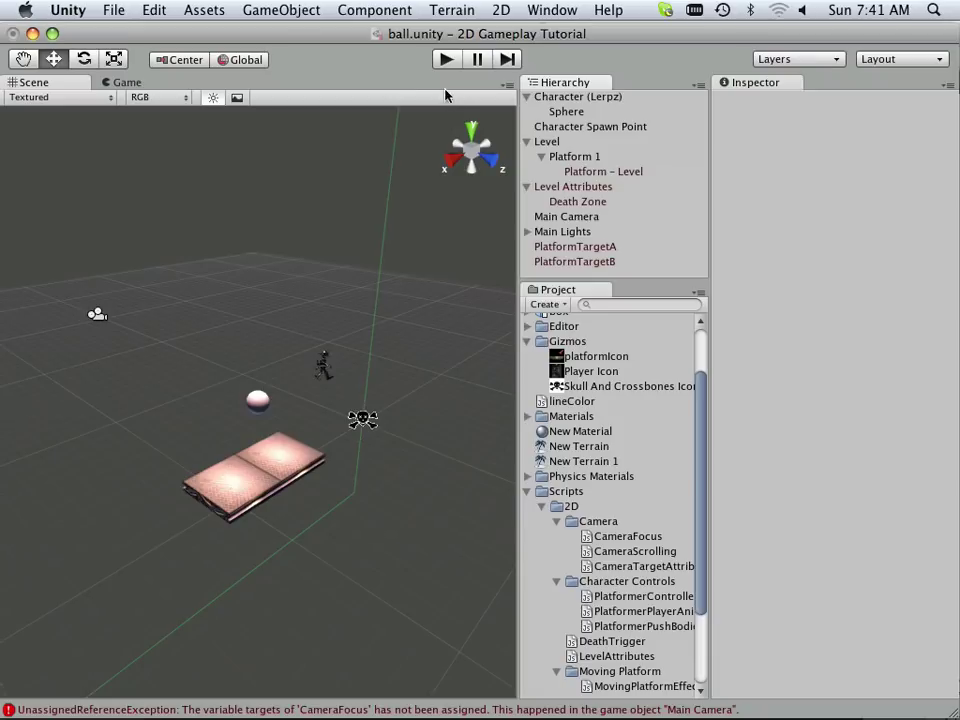
Run a brief play-test, then select the remaining Platform – Level piece.
{"action": "left_click", "coordinate": [446, 60]}
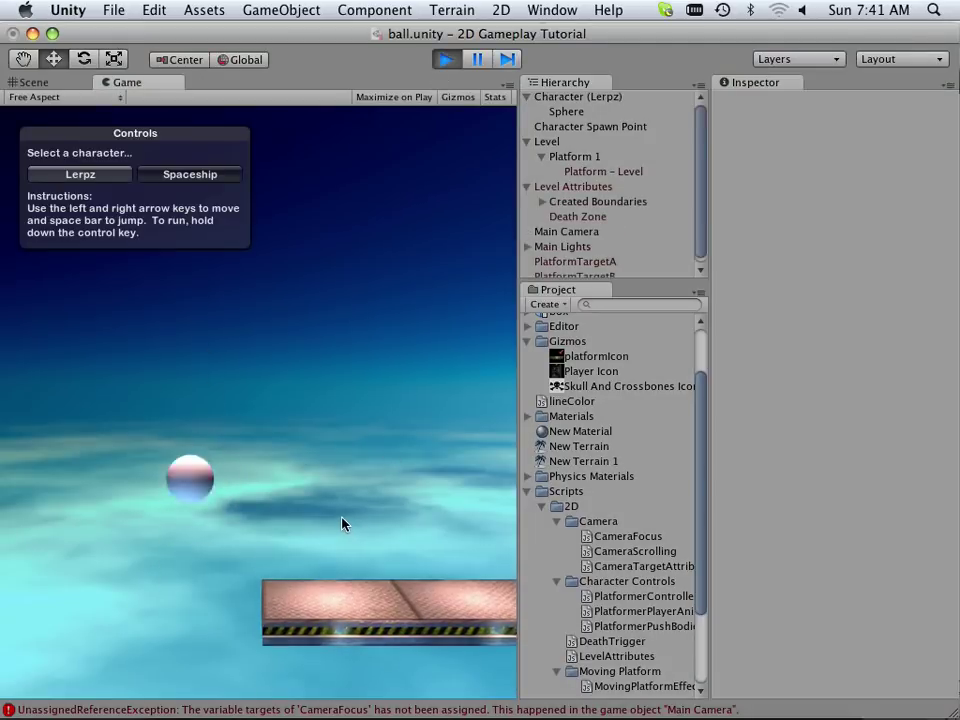
{"action": "left_click", "coordinate": [446, 60]}
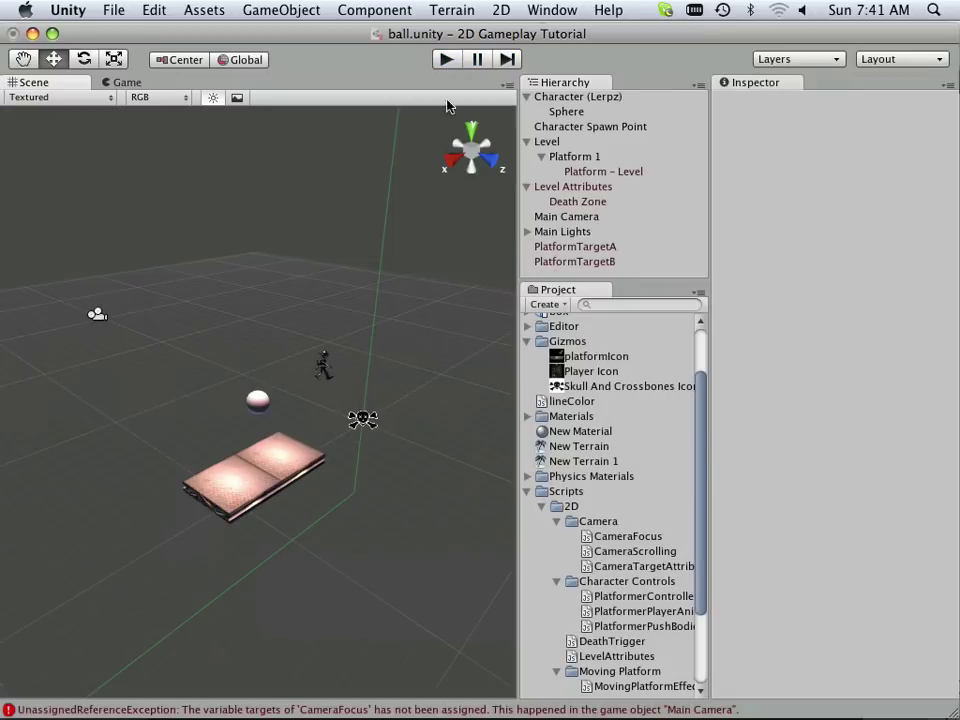
{"action": "left_click", "coordinate": [289, 490]}
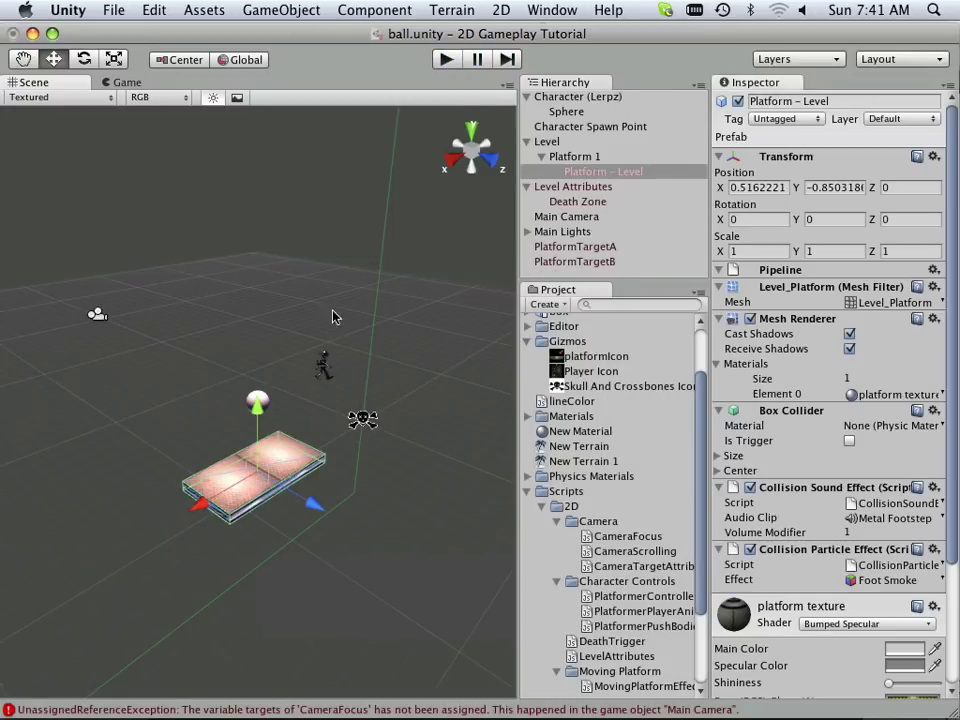
In Top view, move Platform – Level left to X -3.904 and start a play-test.
{"action": "left_click", "coordinate": [477, 129]}
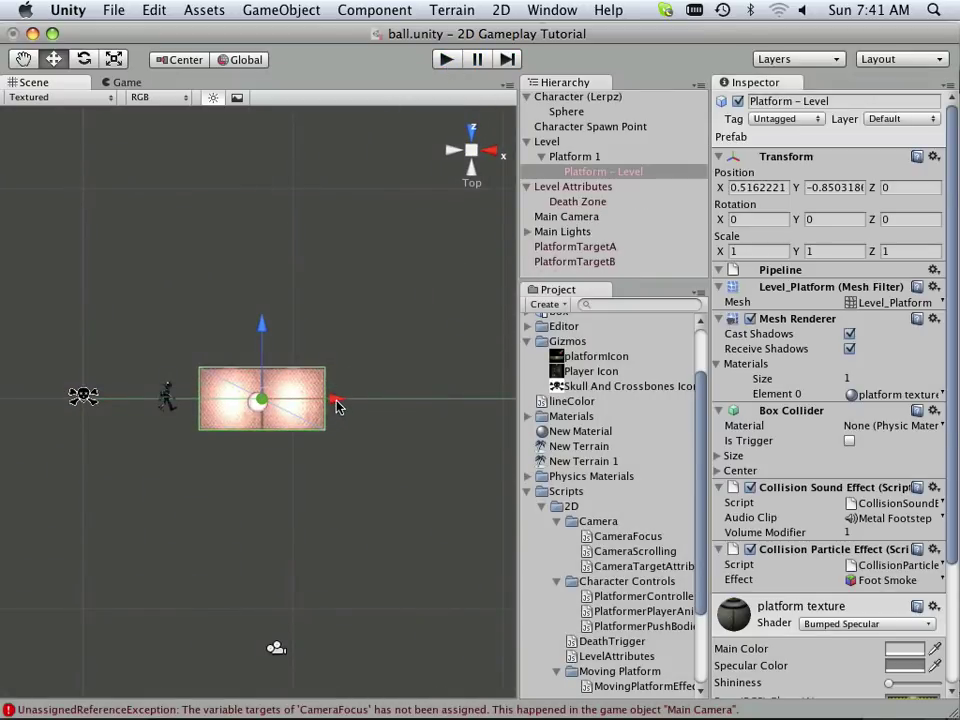
{"action": "left_click_drag", "start_coordinate": [337, 404], "coordinate": [244, 403]}
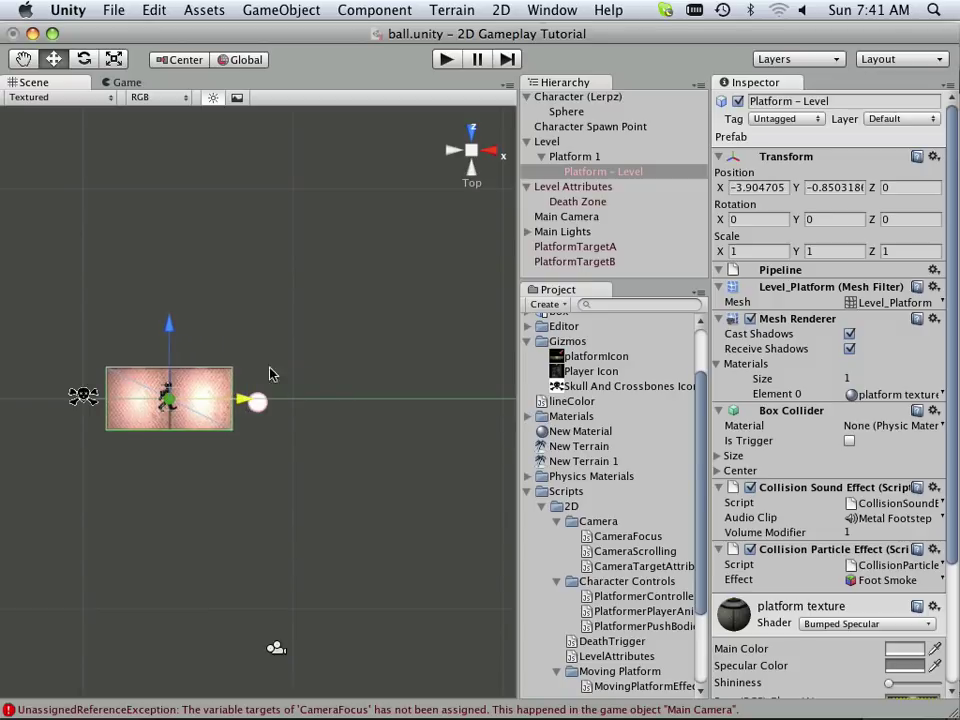
{"action": "left_click", "coordinate": [440, 59]}
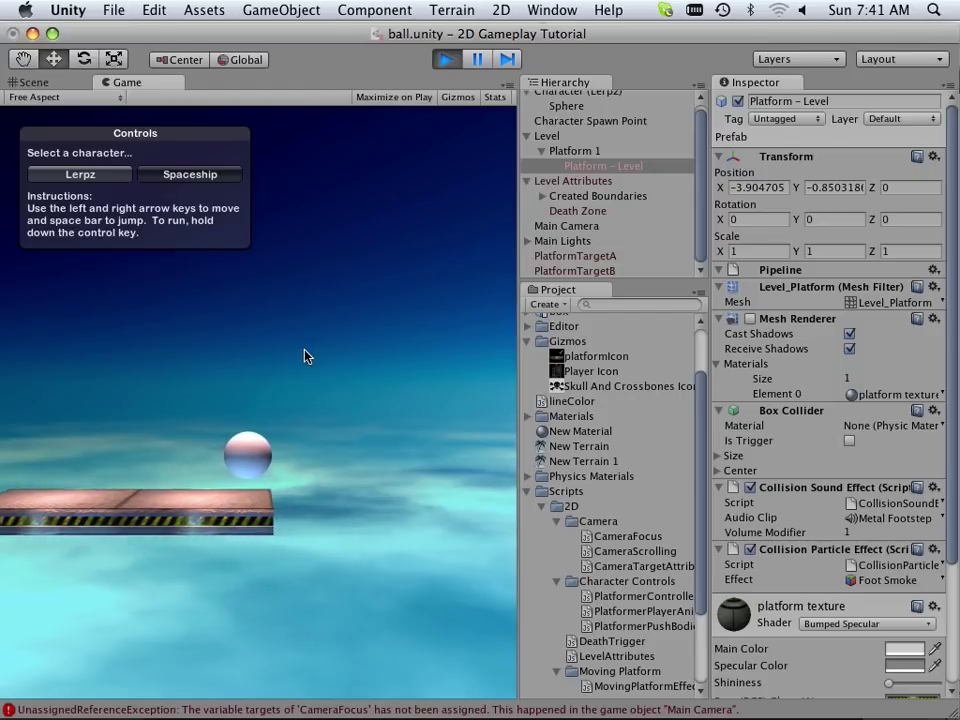
Try the Lerpz and Spaceship character buttons in the running game, then stop play.
{"action": "left_click", "coordinate": [183, 176]}
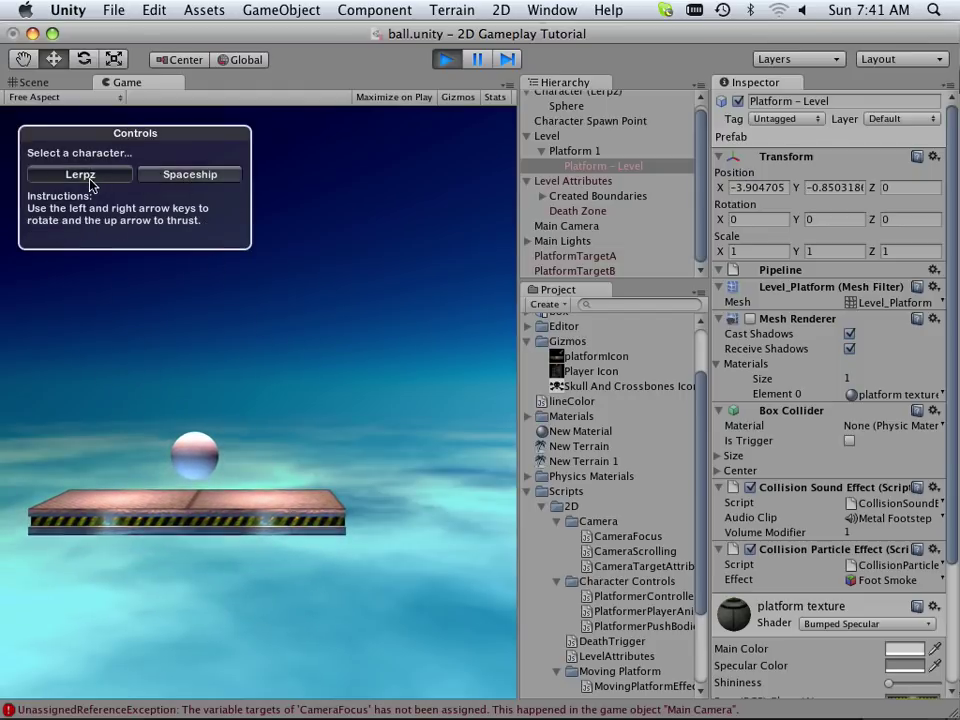
{"action": "left_click", "coordinate": [80, 176]}
{"action": "left_click", "coordinate": [196, 183]}
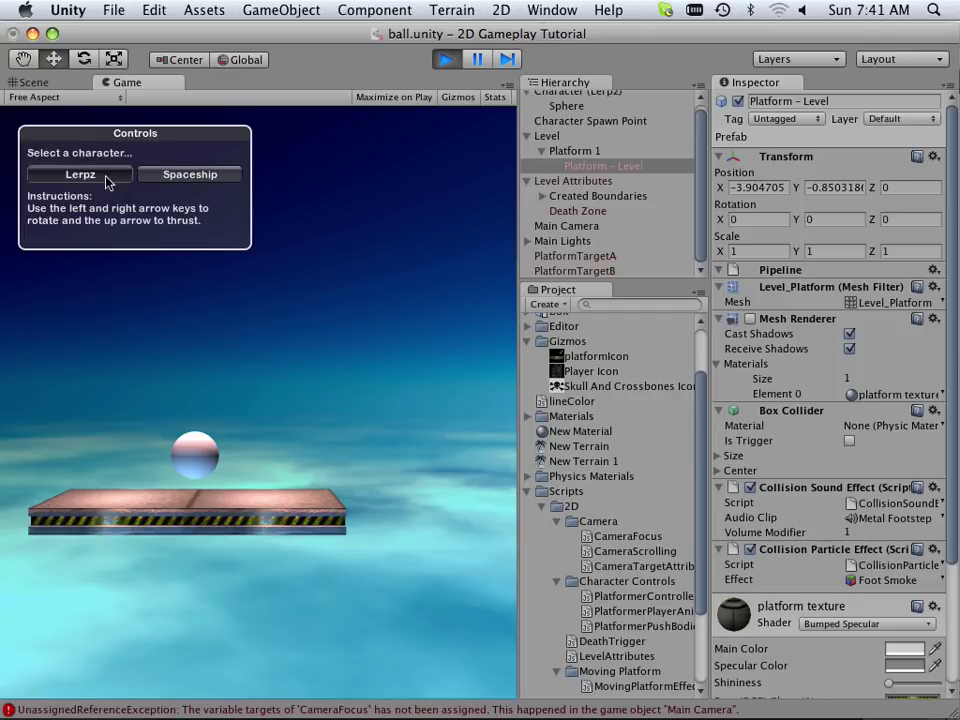
{"action": "left_click", "coordinate": [105, 178]}
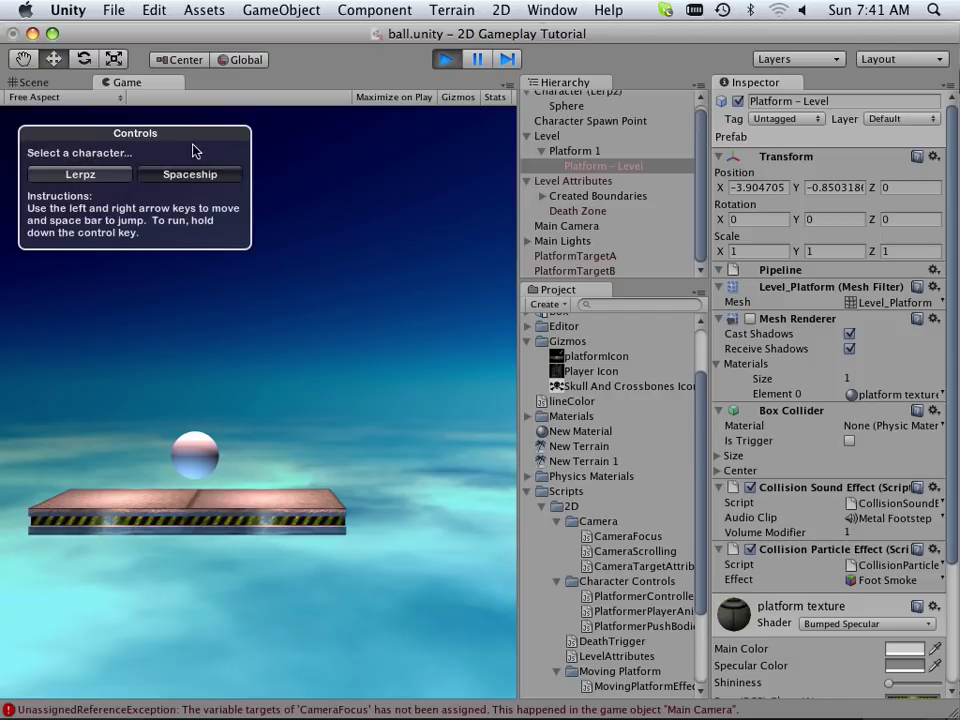
{"action": "left_click", "coordinate": [456, 63]}
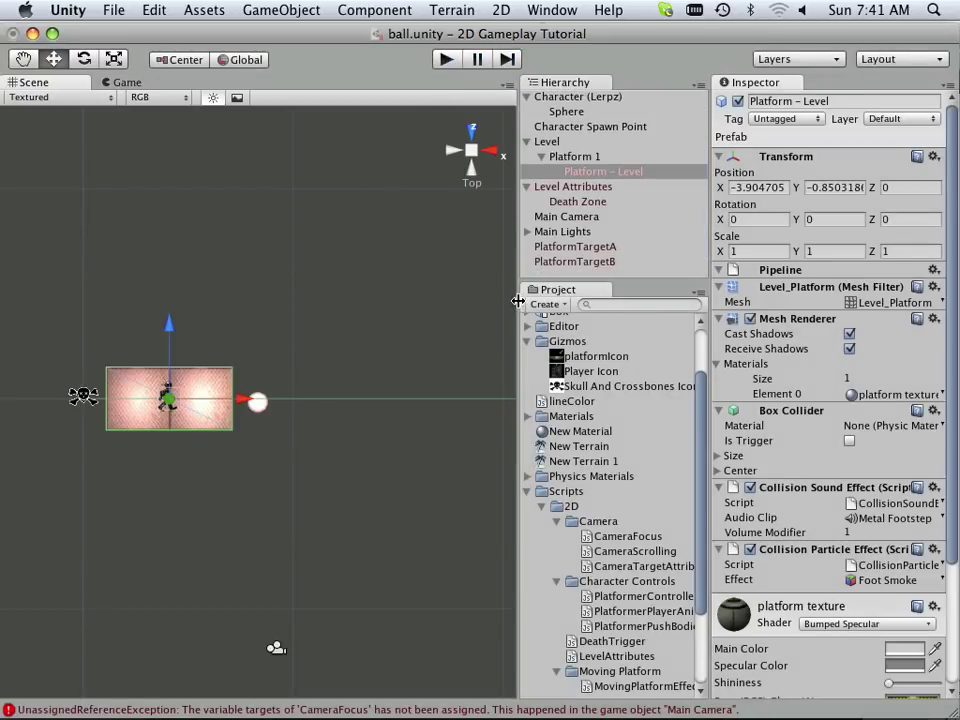
Select Character Spawn Point and save the ball scene via File > Save Scene.
{"action": "left_click", "coordinate": [570, 127]}
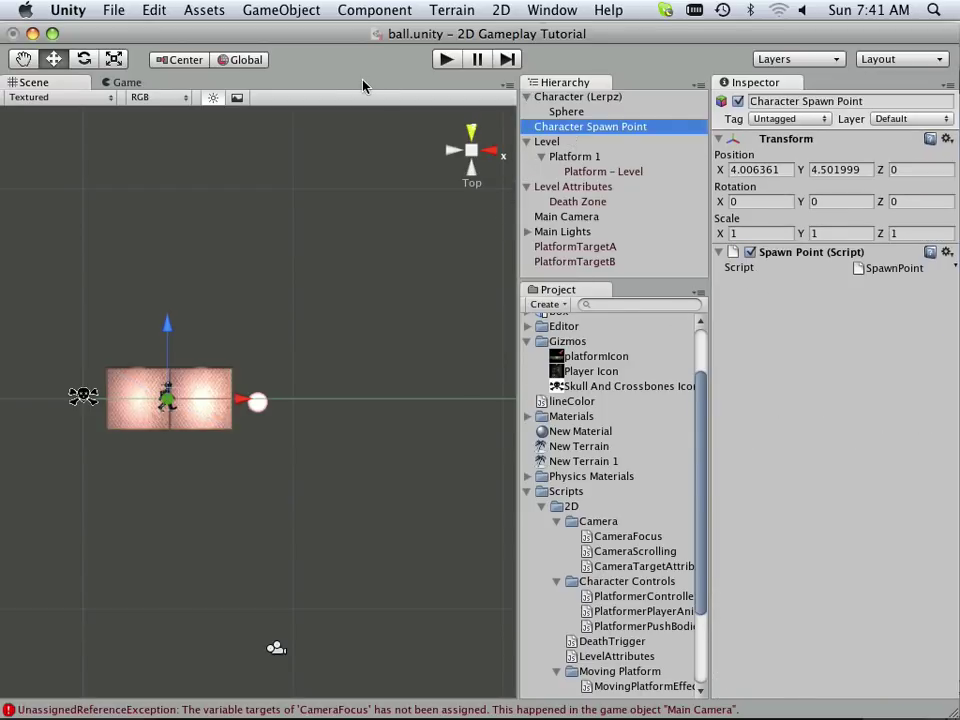
{"action": "left_click", "coordinate": [113, 10]}
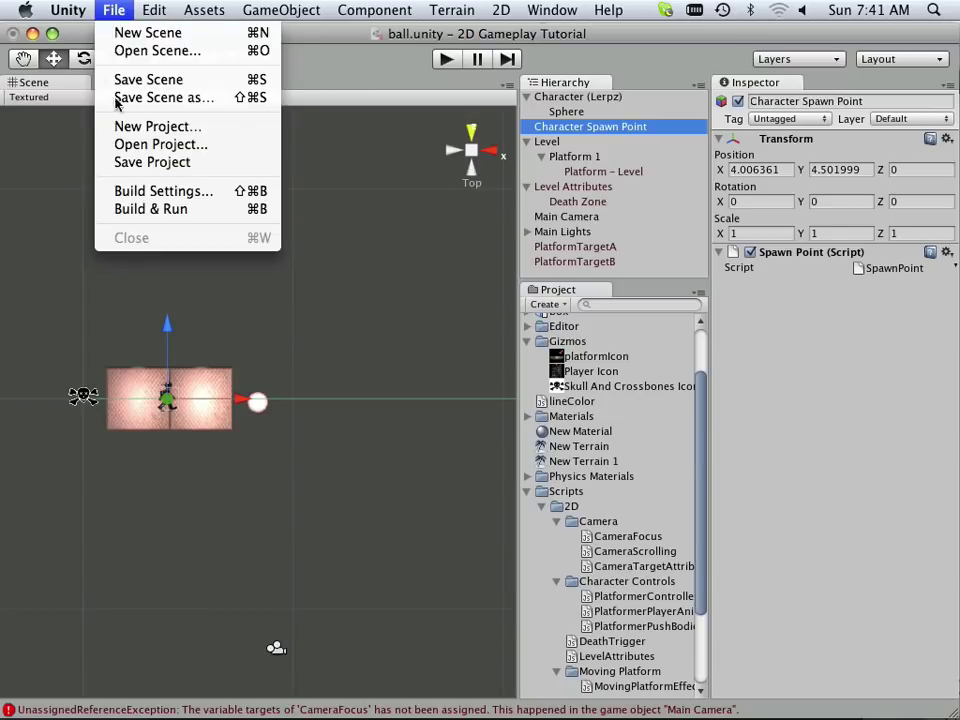
{"action": "left_click", "coordinate": [122, 80]}
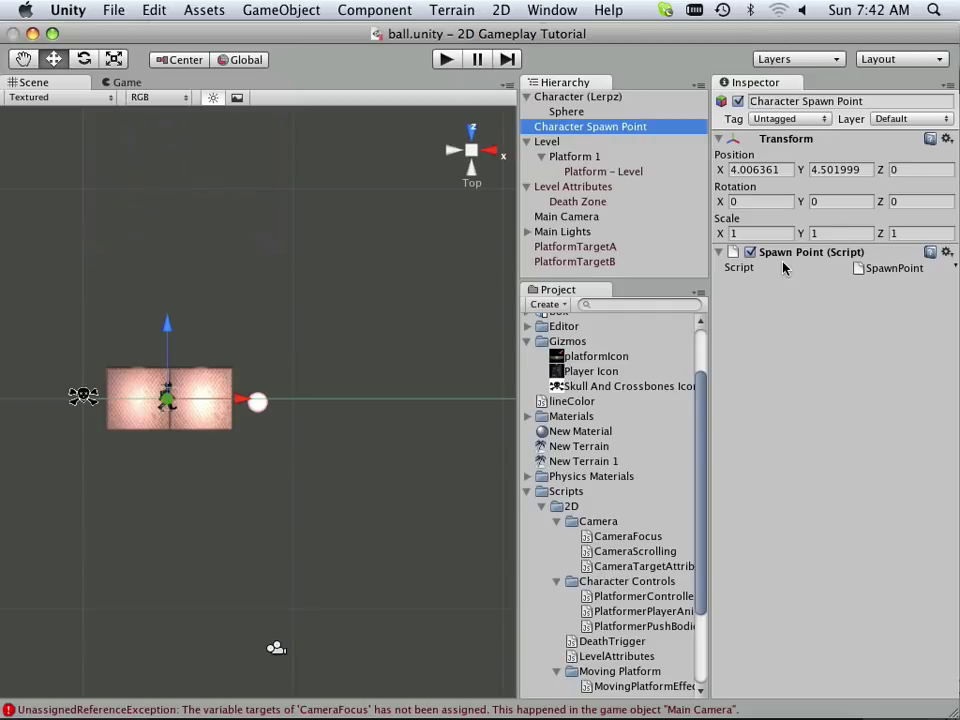
Bring up the options menu of the Spawn Point (Script) component.
{"action": "left_click", "coordinate": [786, 256]}
{"action": "left_click", "coordinate": [718, 254]}
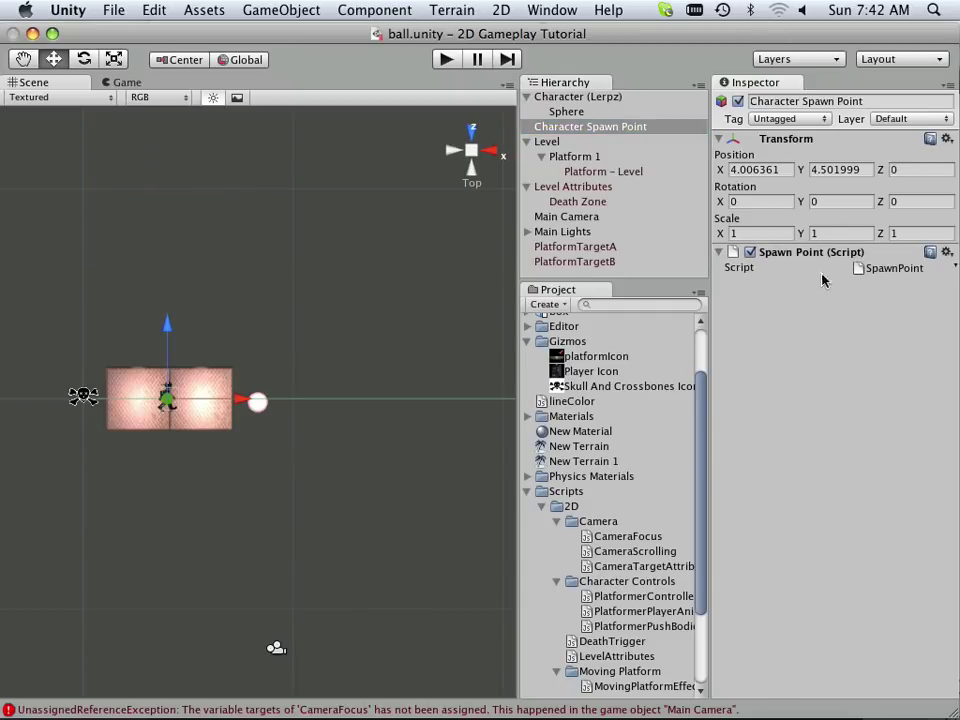
{"action": "left_click", "coordinate": [947, 253]}
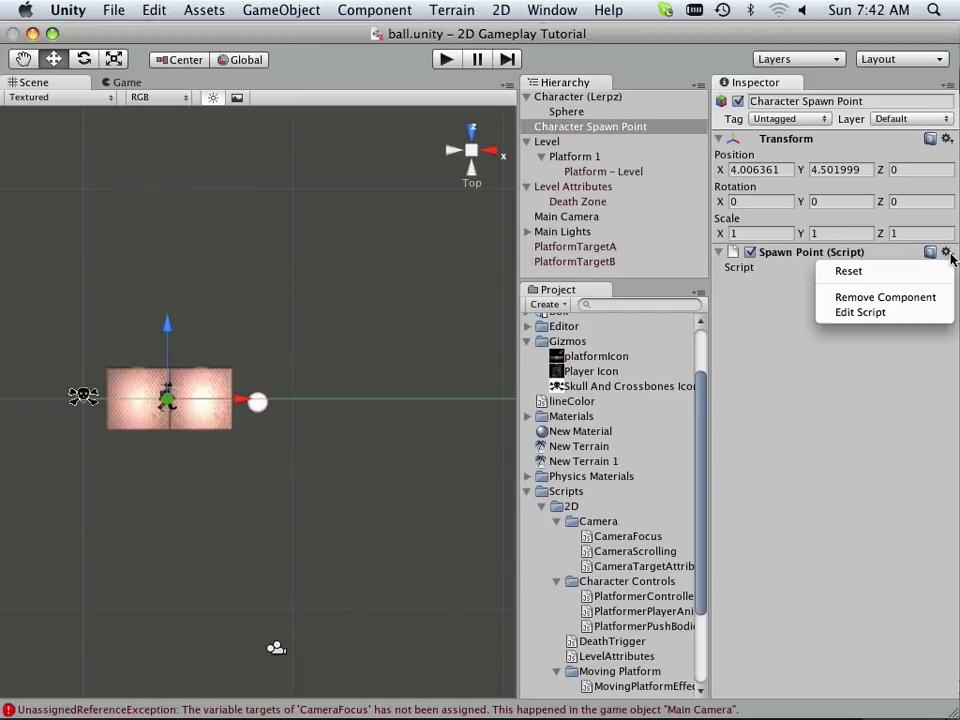
Open SpawnPoint.js in Unitron, read its opening comment, and close the editor.
{"action": "left_click", "coordinate": [924, 313]}
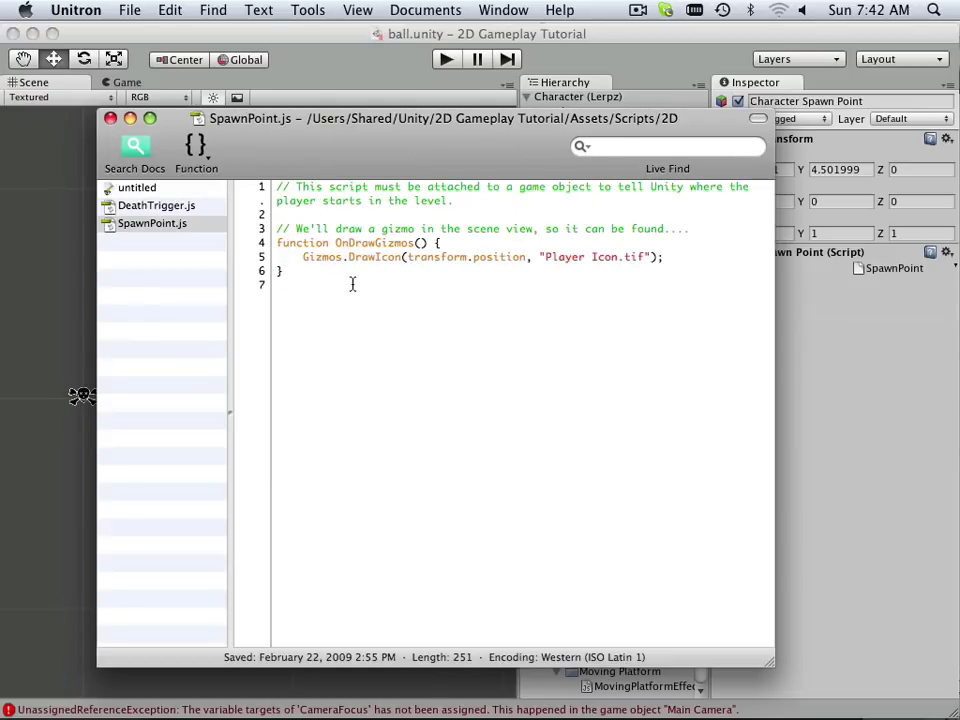
{"action": "left_click_drag", "start_coordinate": [352, 284], "coordinate": [338, 280]}
{"action": "left_click", "coordinate": [392, 296]}
{"action": "left_click_drag", "start_coordinate": [290, 192], "coordinate": [373, 214]}
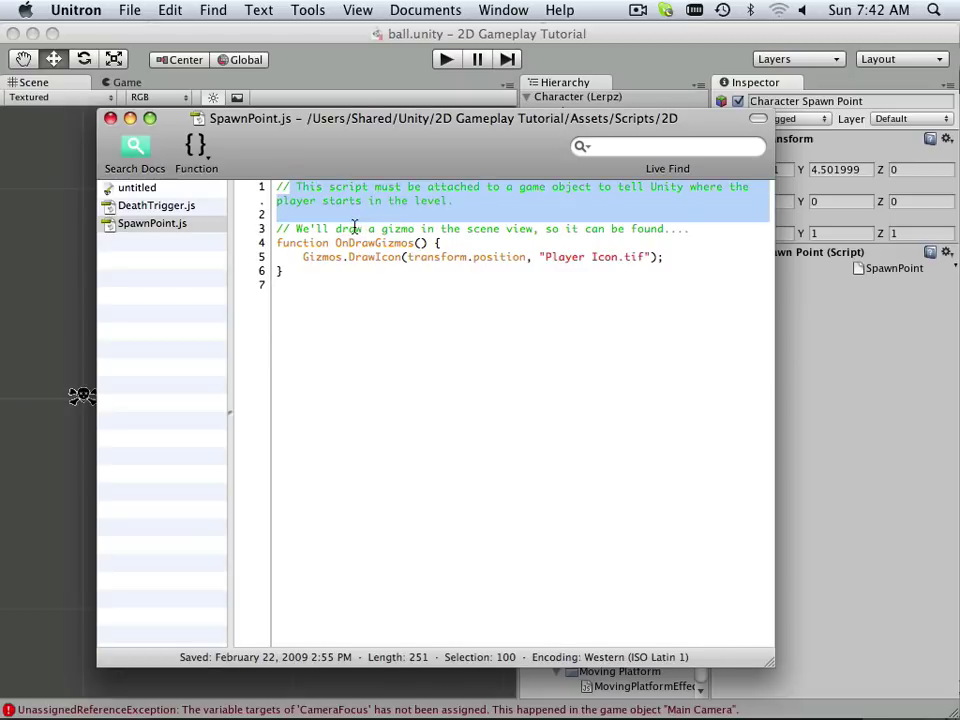
{"action": "left_click", "coordinate": [110, 119]}
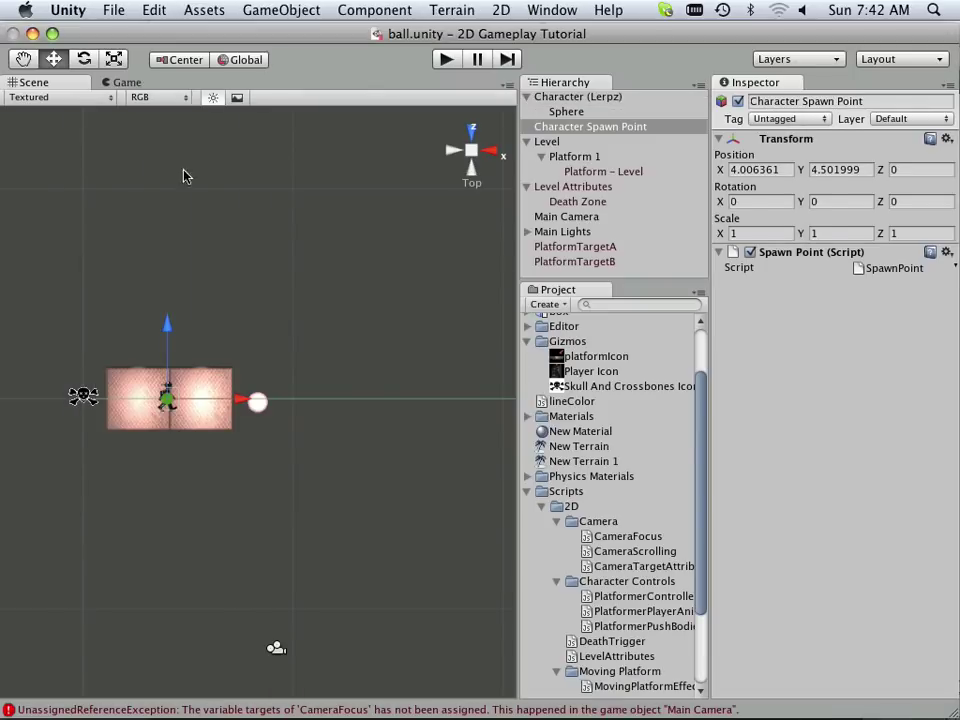
Select Death Zone and then PlatformTargetA in the scene.
{"action": "left_click", "coordinate": [592, 203]}
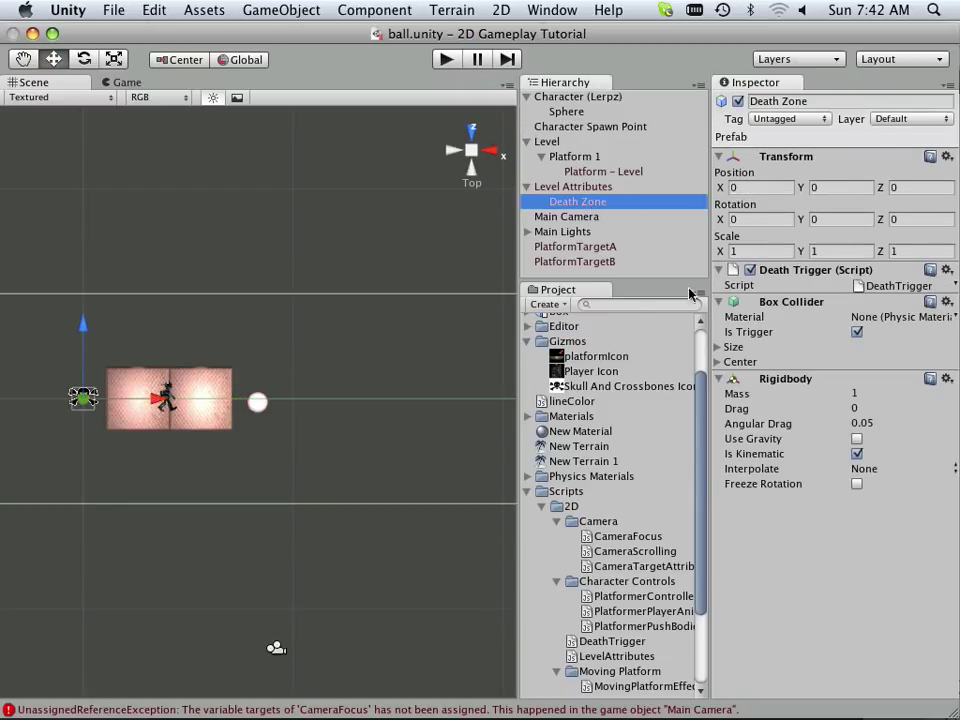
{"action": "scroll", "coordinate": [411, 343], "scroll_direction": "down", "scroll_amount": 5}
{"action": "scroll", "coordinate": [386, 345], "scroll_direction": "down", "scroll_amount": 5}
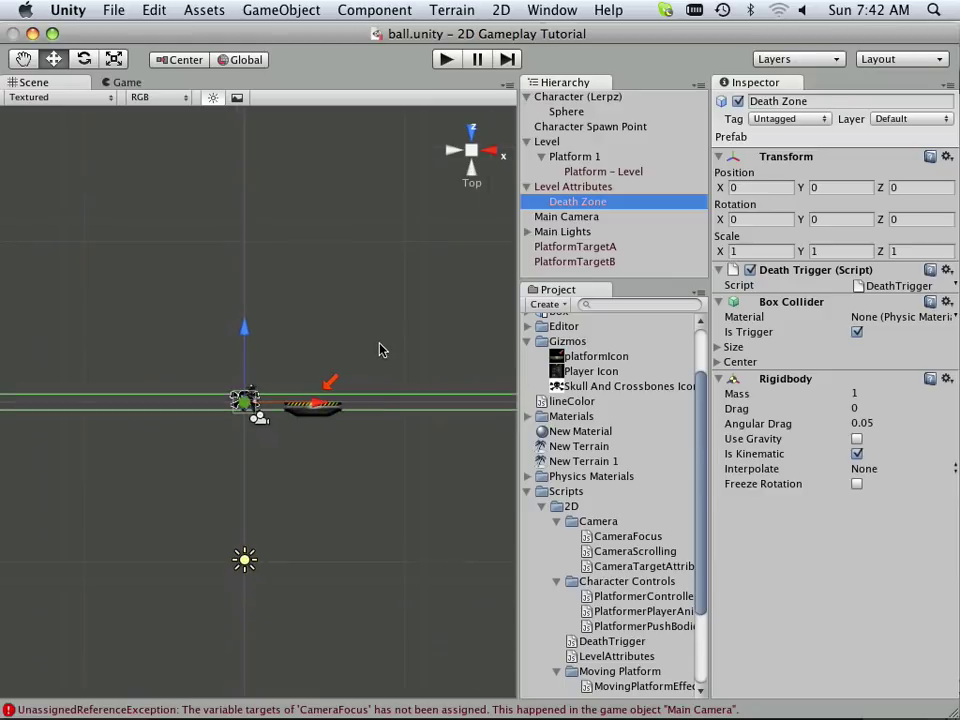
{"action": "left_click", "coordinate": [388, 412]}
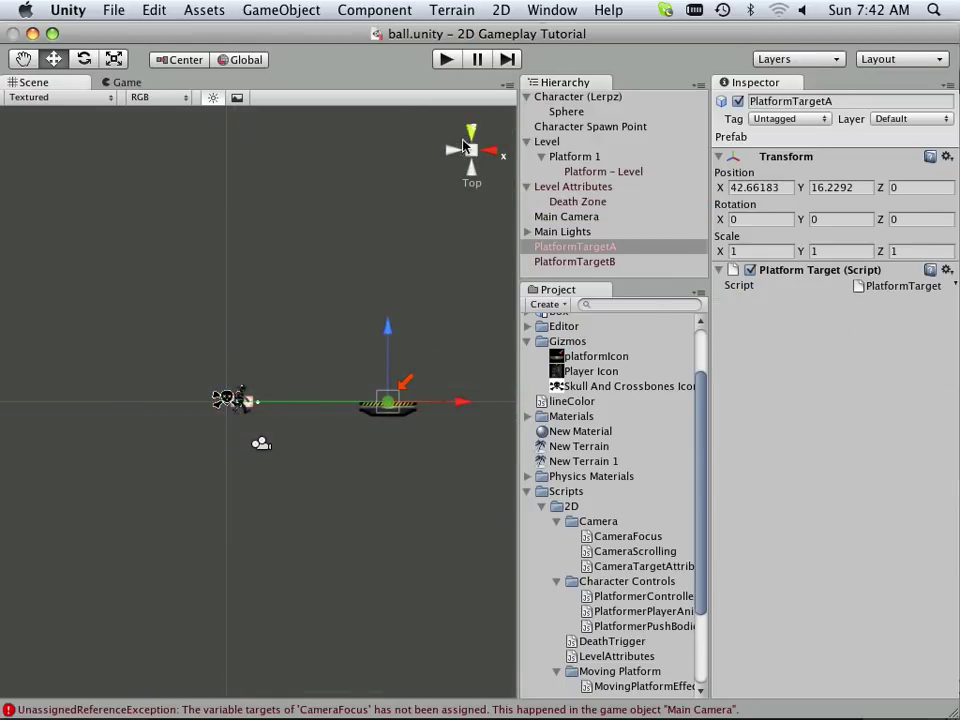
Delete PlatformTargetB and then PlatformTargetA from the Hierarchy.
{"action": "left_click", "coordinate": [467, 150]}
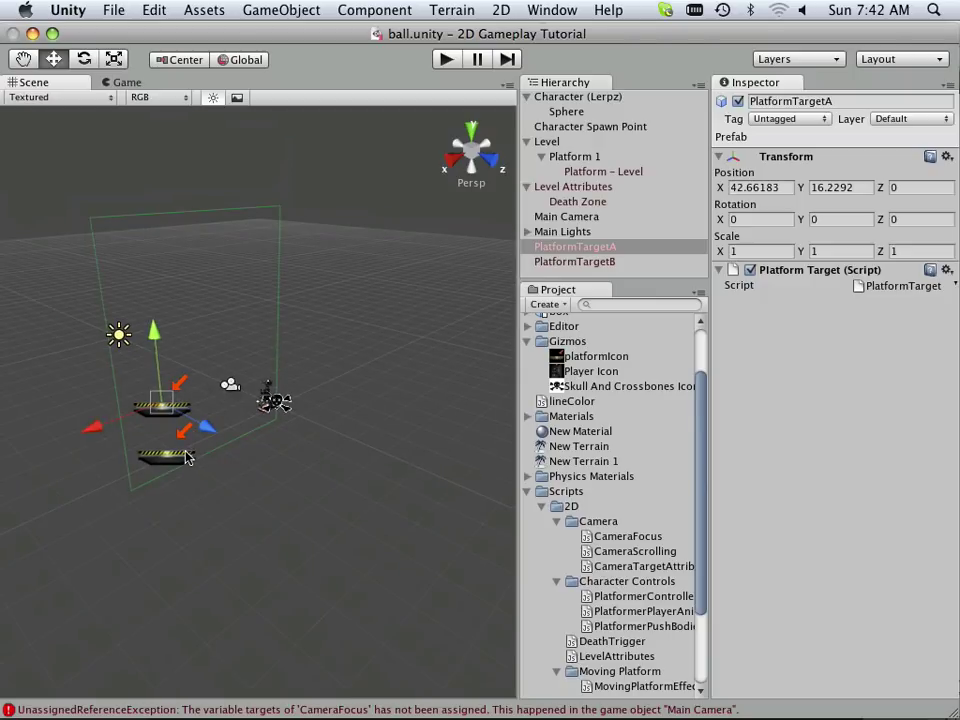
{"action": "left_click", "coordinate": [183, 457]}
{"action": "right_click", "coordinate": [568, 261]}
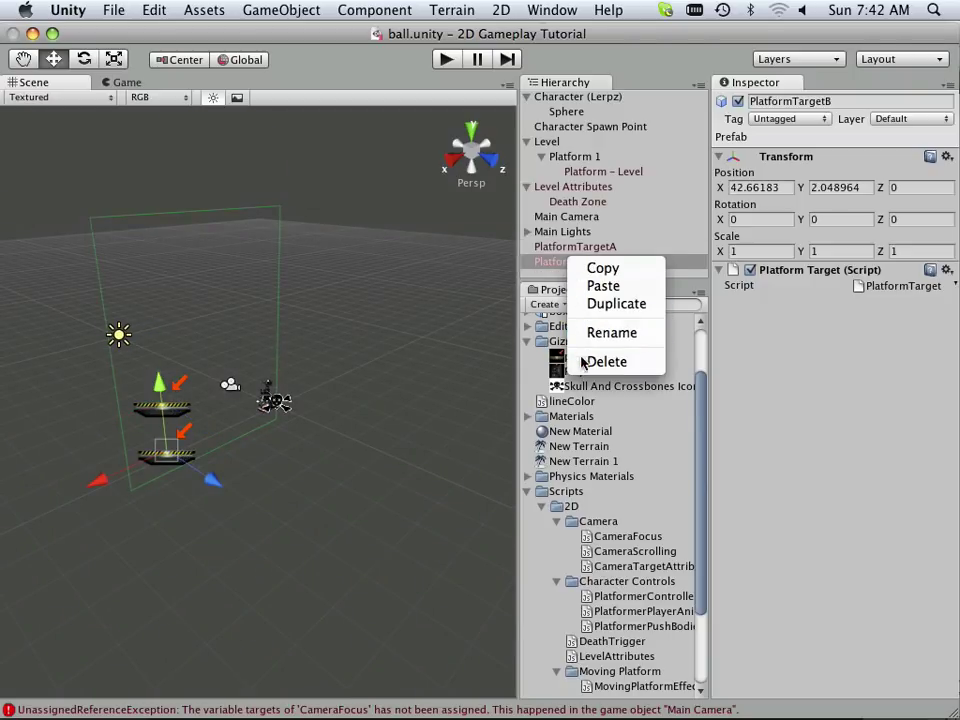
{"action": "left_click", "coordinate": [584, 361]}
{"action": "left_click", "coordinate": [565, 249]}
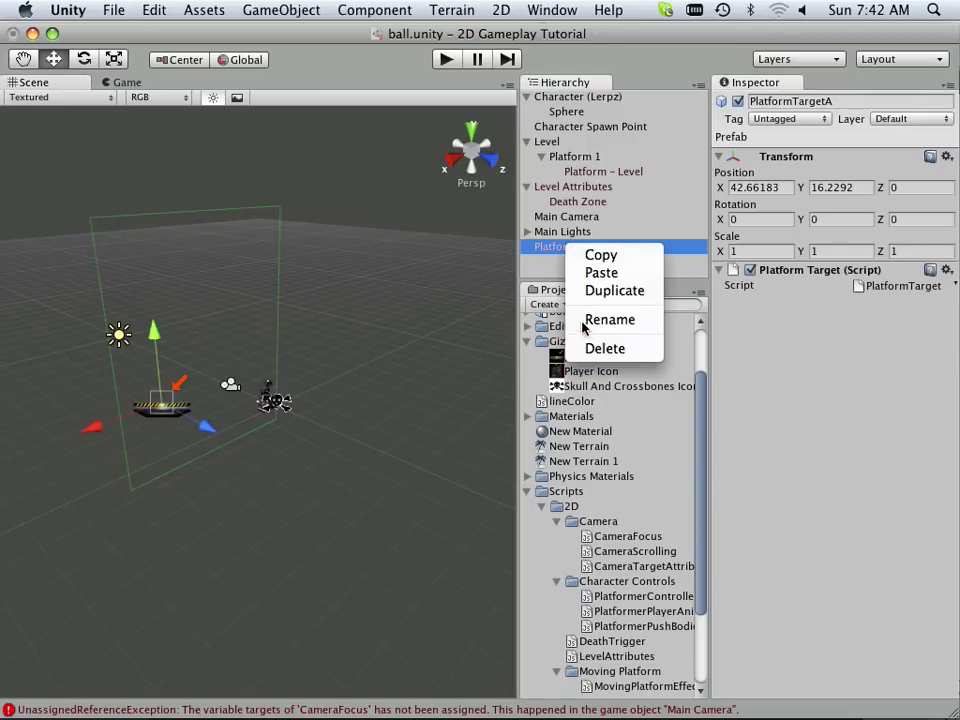
{"action": "left_click", "coordinate": [586, 348]}
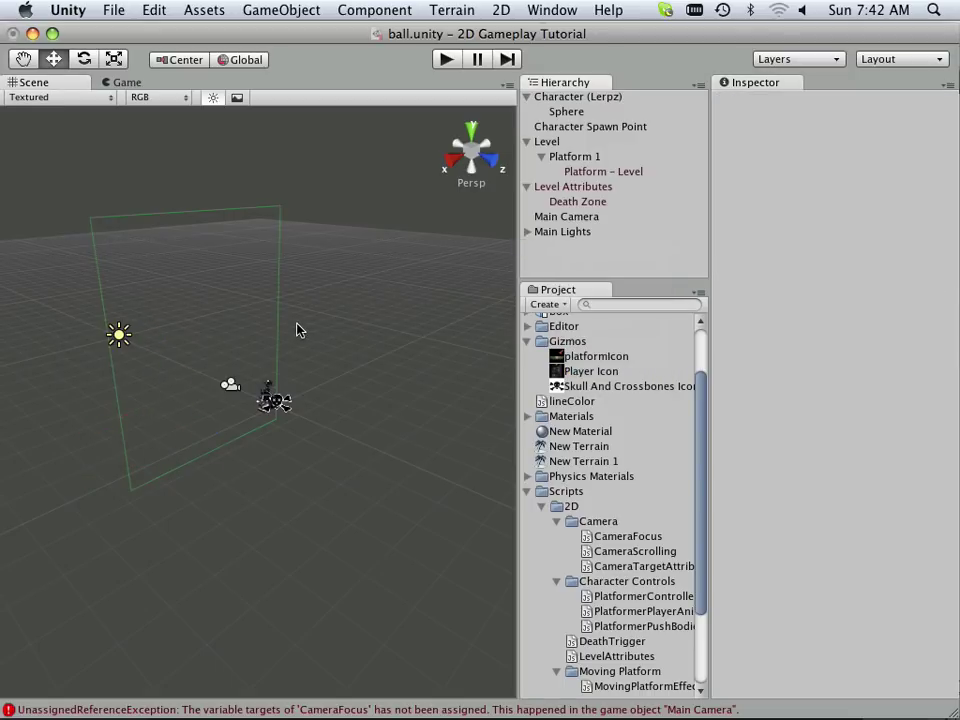
{"action": "left_click", "coordinate": [577, 203]}
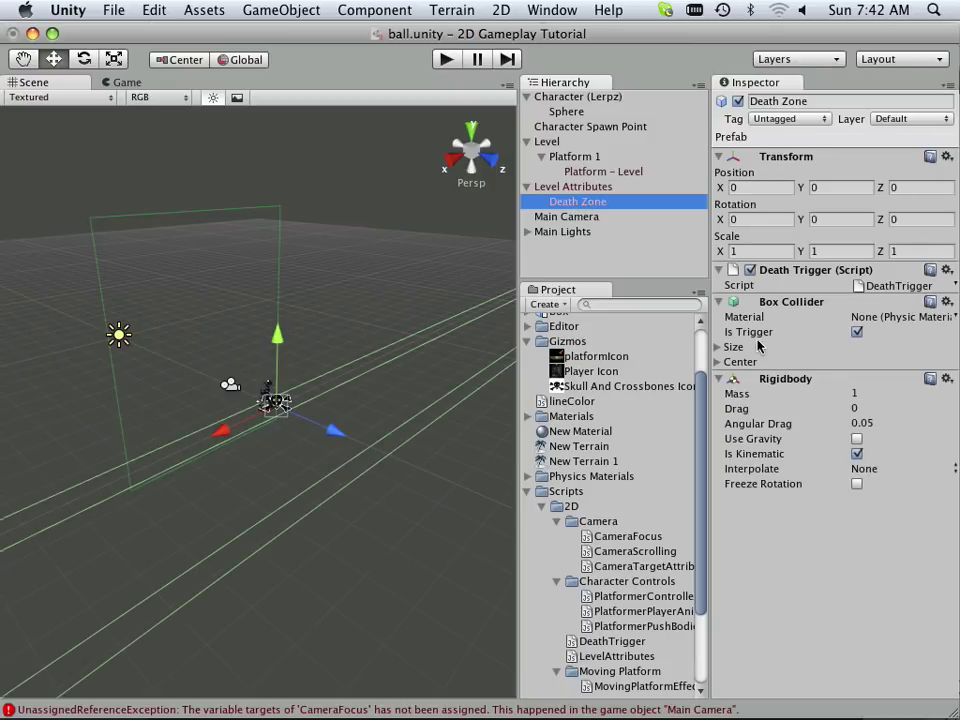
Set the Death Zone Box Collider's X size to 10.
{"action": "left_click", "coordinate": [719, 349]}
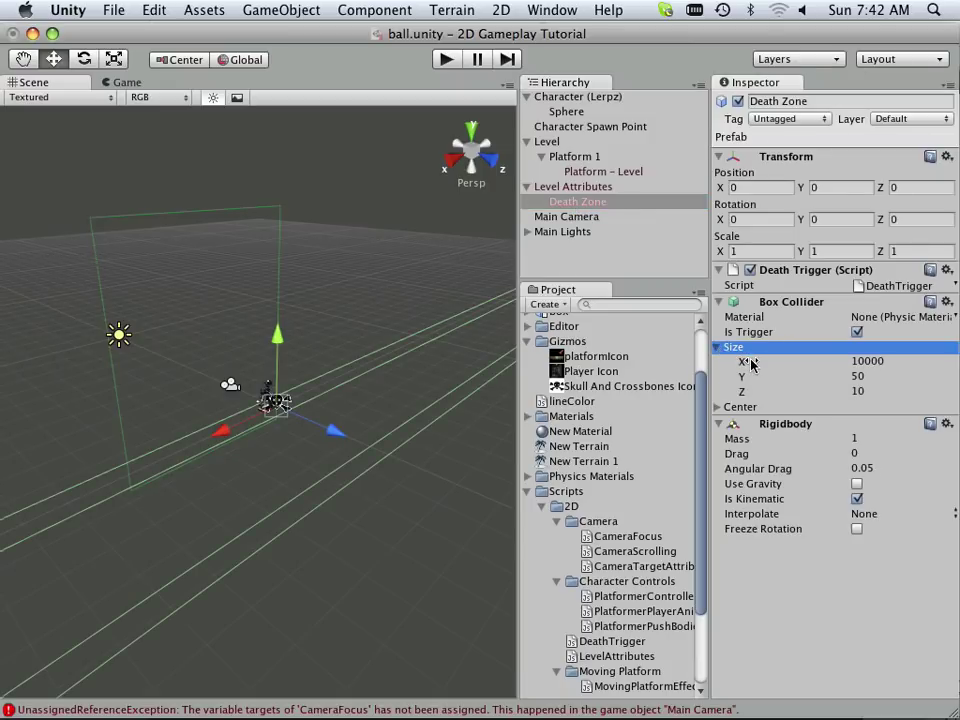
{"action": "mouse_move", "coordinate": [751, 364]}
{"action": "left_mouse_down"}
{"action": "mouse_move", "coordinate": [739, 362]}
{"action": "mouse_move", "coordinate": [831, 364]}
{"action": "mouse_move", "coordinate": [711, 362]}
{"action": "mouse_move", "coordinate": [754, 365]}
{"action": "left_mouse_up"}
{"action": "left_click", "coordinate": [866, 364]}
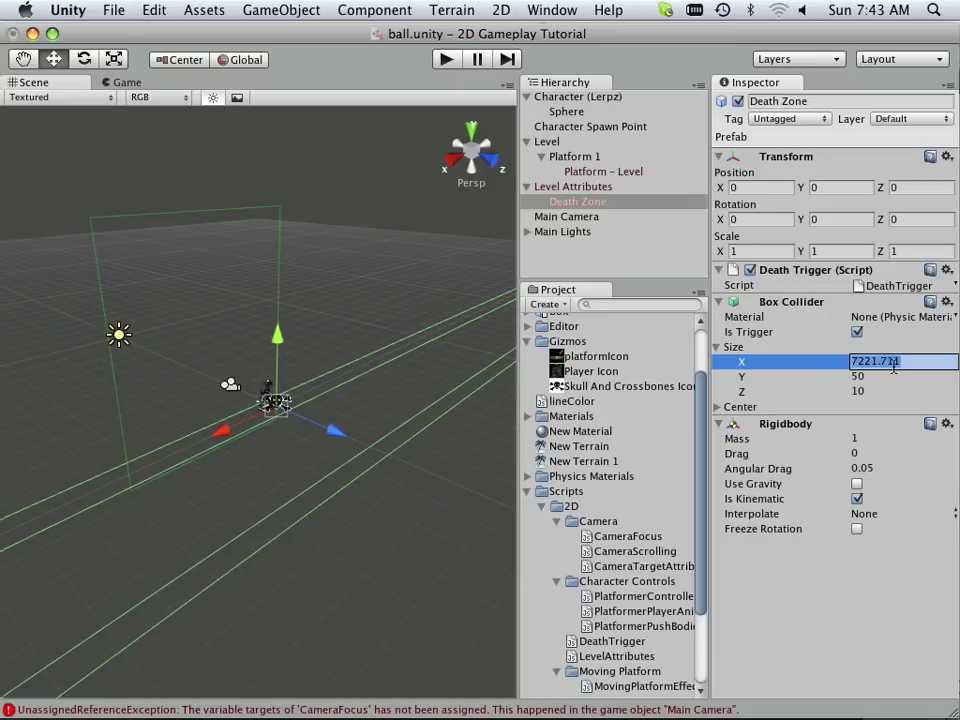
{"action": "type", "text": "10"}
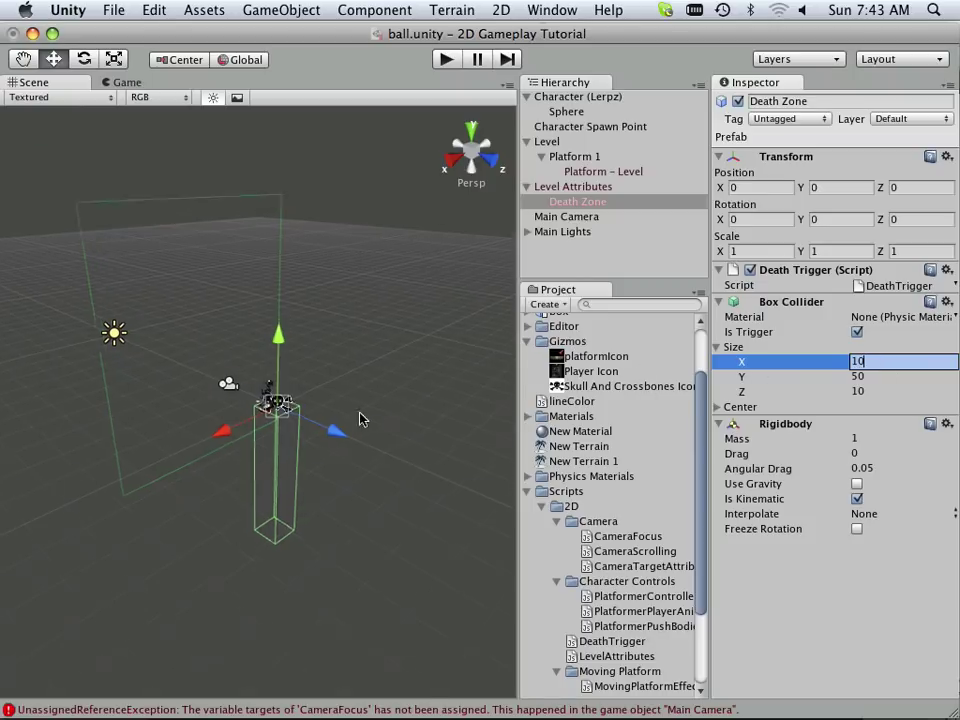
{"action": "scroll", "coordinate": [364, 418], "scroll_direction": "up", "scroll_amount": 5}
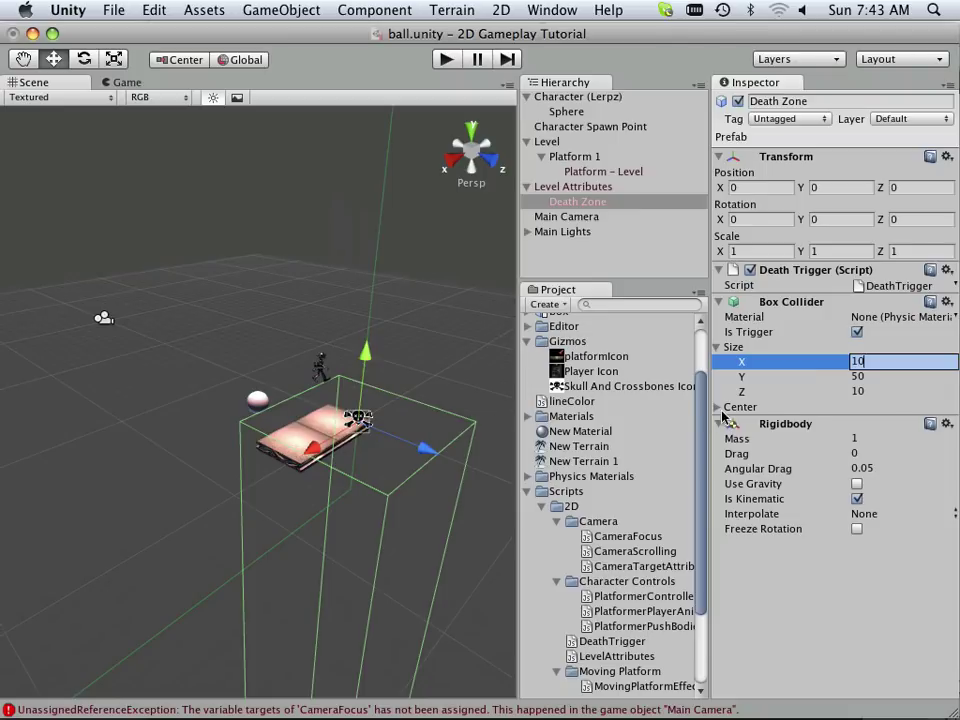
Set the Box Collider's Y and Z sizes to 10 as well.
{"action": "left_click", "coordinate": [857, 376]}
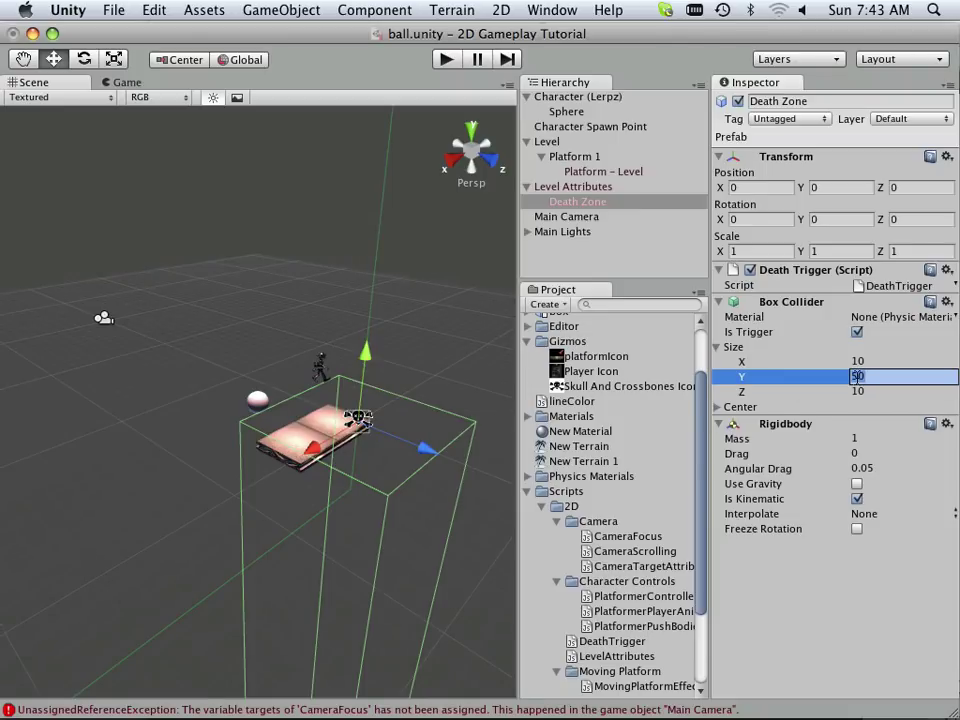
{"action": "type", "text": "0"}
{"action": "key", "text": "Tab"}
{"action": "type", "text": "0"}
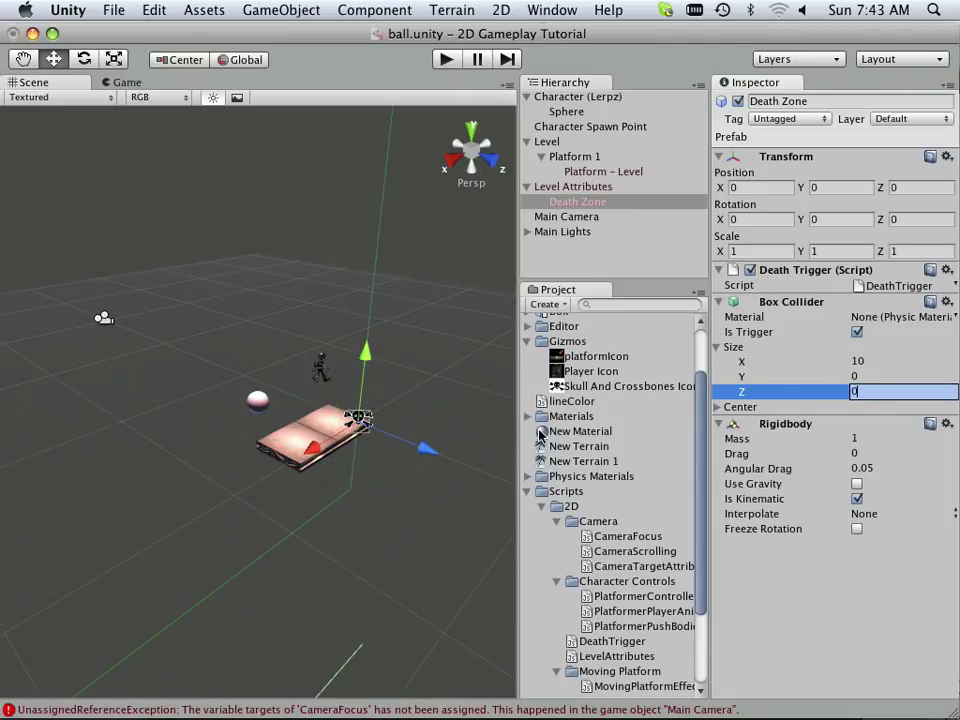
{"action": "scroll", "coordinate": [533, 432], "scroll_direction": "down", "scroll_amount": 3}
{"action": "left_click", "coordinate": [853, 376]}
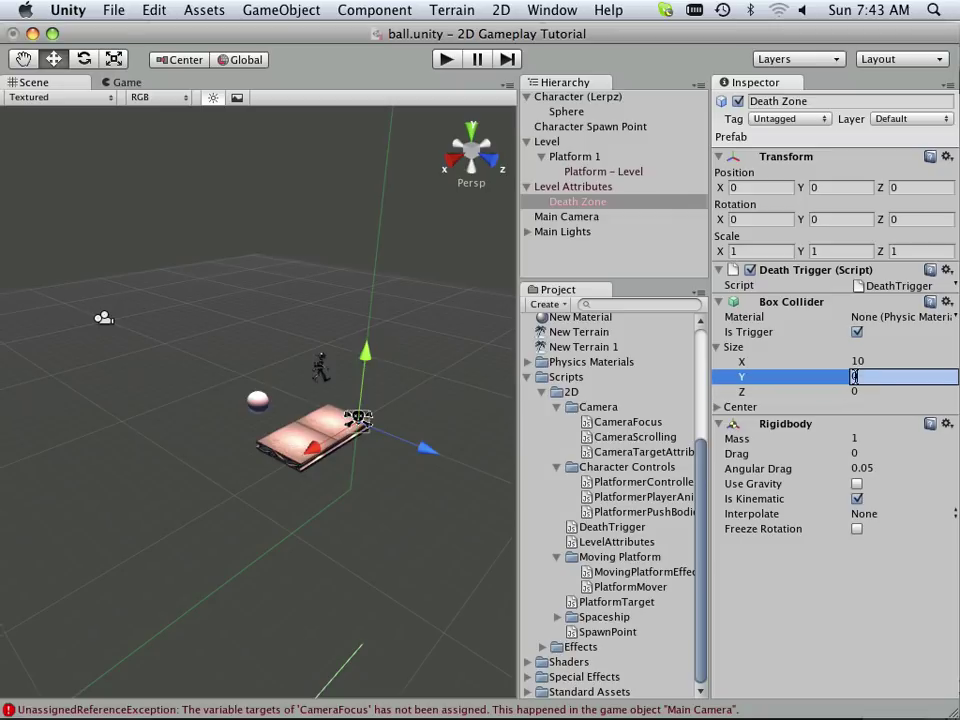
{"action": "type", "text": "10"}
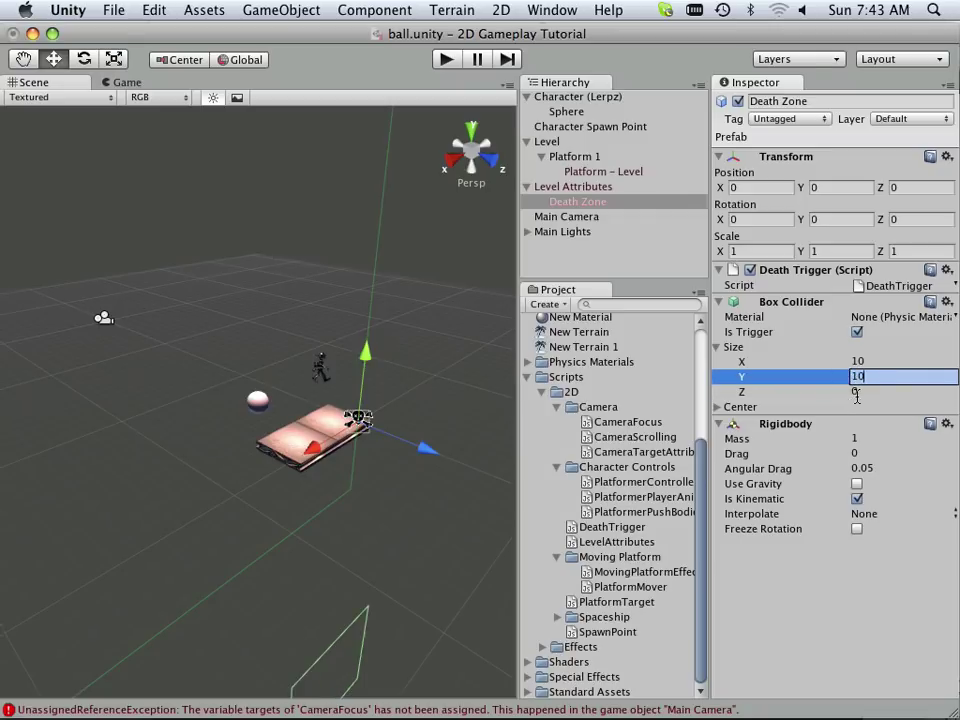
{"action": "left_click", "coordinate": [855, 392]}
{"action": "type", "text": "10"}
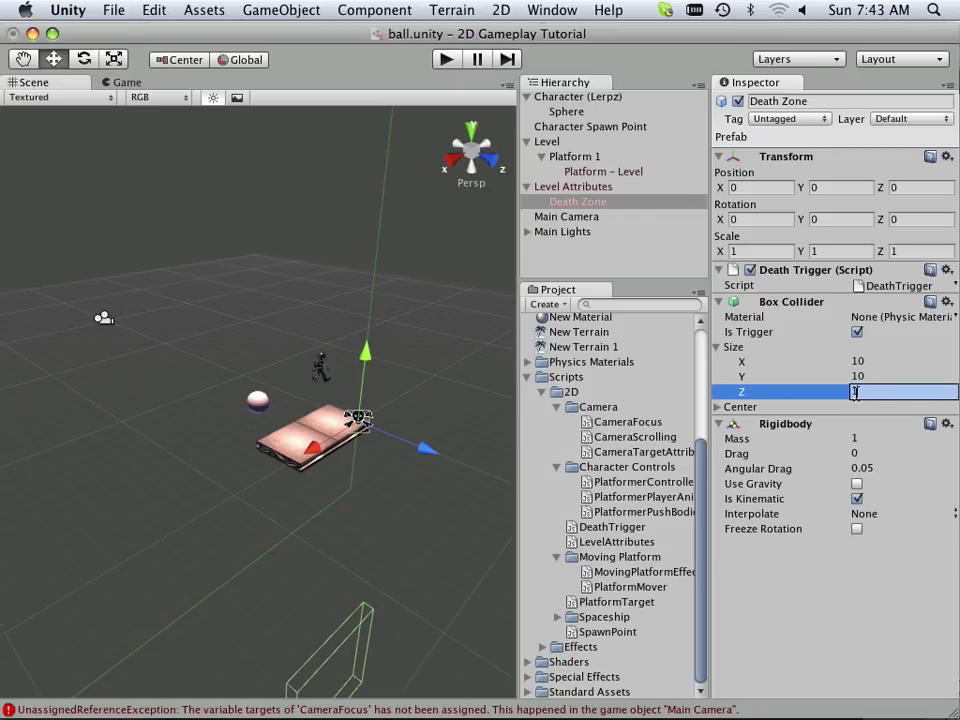
{"action": "left_click", "coordinate": [793, 380]}
{"action": "scroll", "coordinate": [358, 472], "scroll_direction": "down", "scroll_amount": 2}
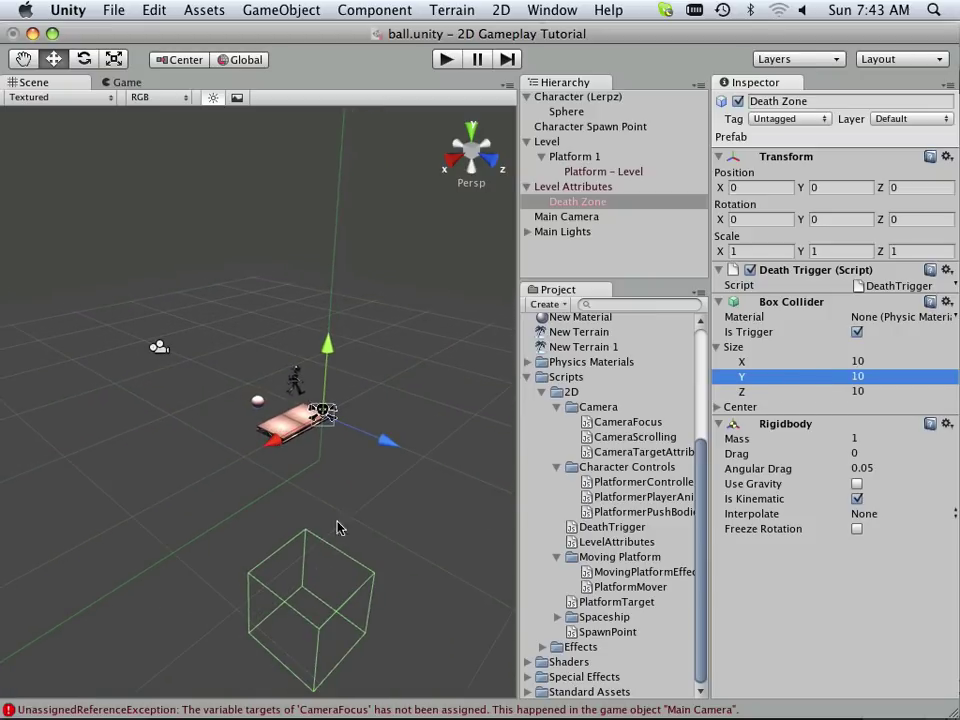
Raise the Death Zone to Y 27.27556 around the platform and start a play test.
{"action": "left_click_drag", "start_coordinate": [328, 345], "coordinate": [328, 183]}
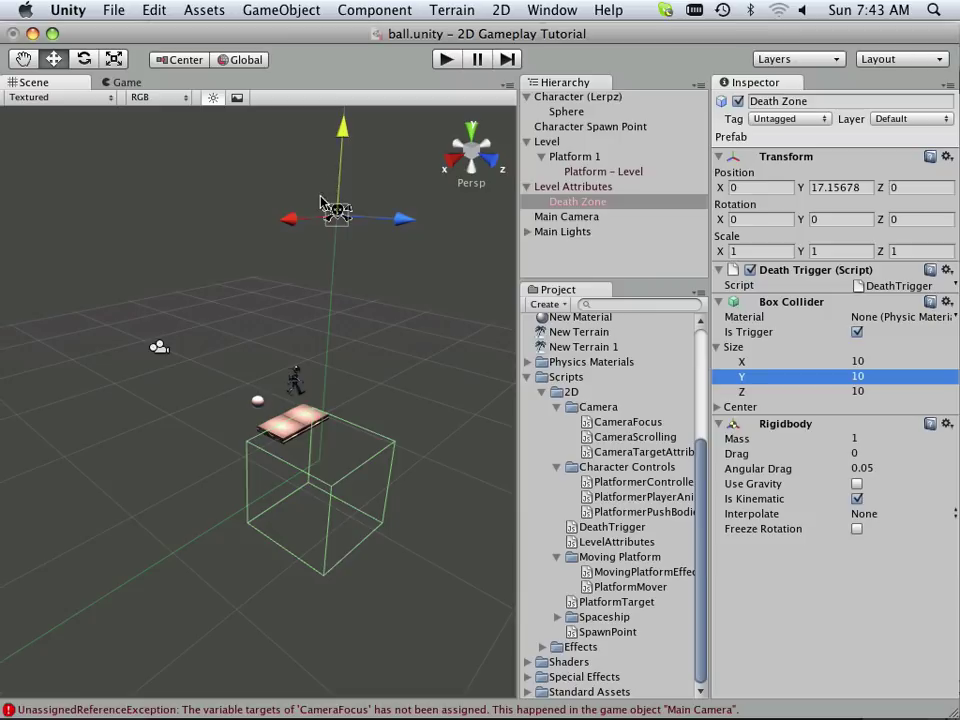
{"action": "left_click", "coordinate": [471, 137]}
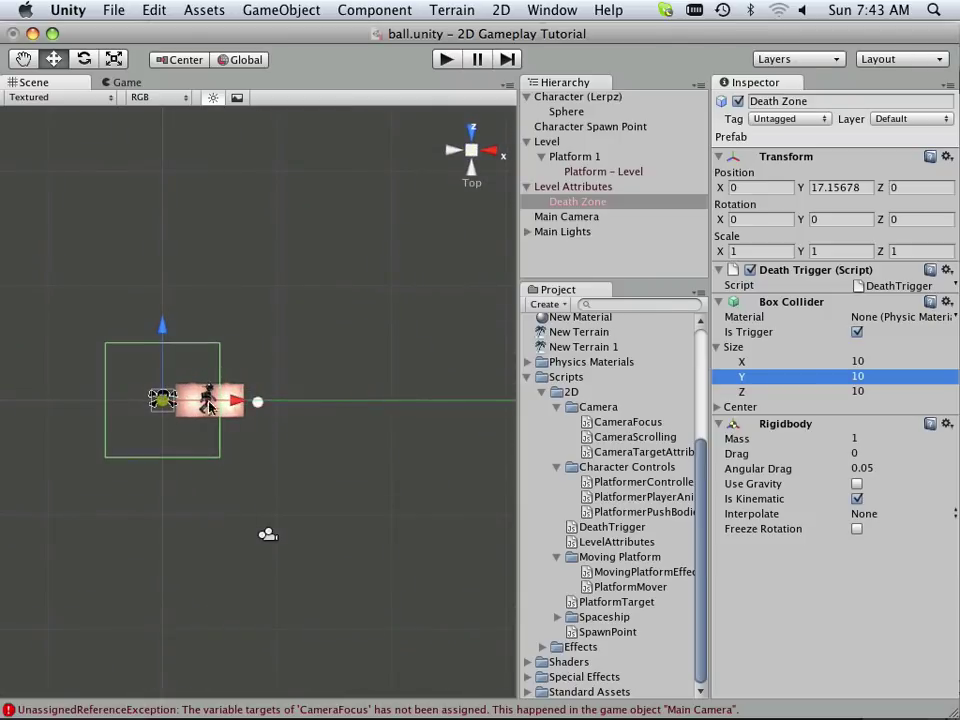
{"action": "left_click_drag", "start_coordinate": [238, 418], "coordinate": [377, 399]}
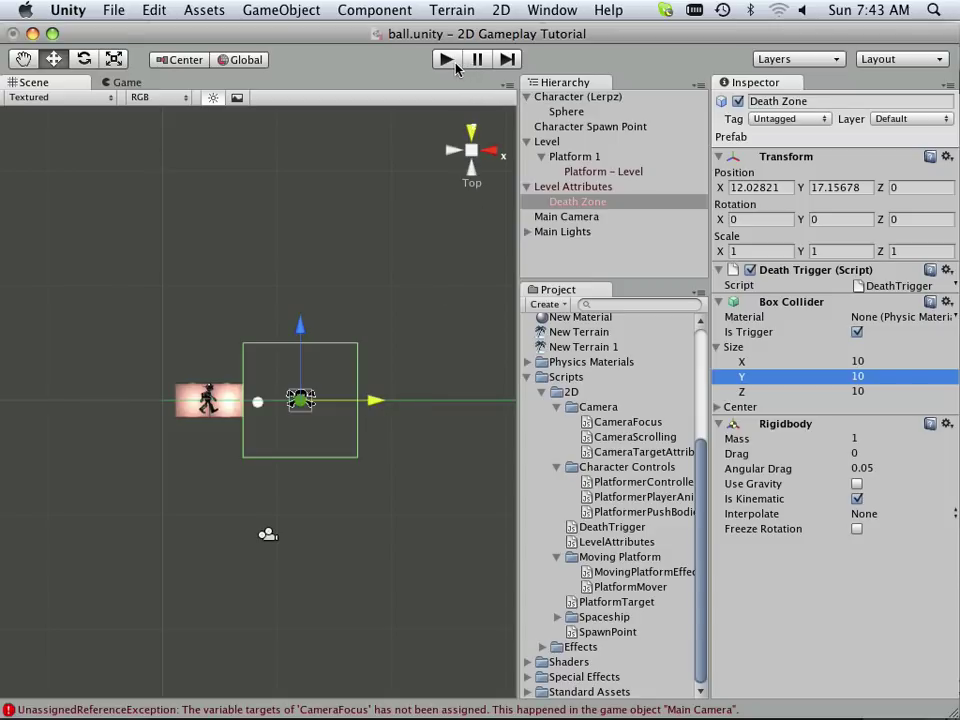
{"action": "left_click_drag", "start_coordinate": [300, 420], "coordinate": [348, 415], "text": "alt"}
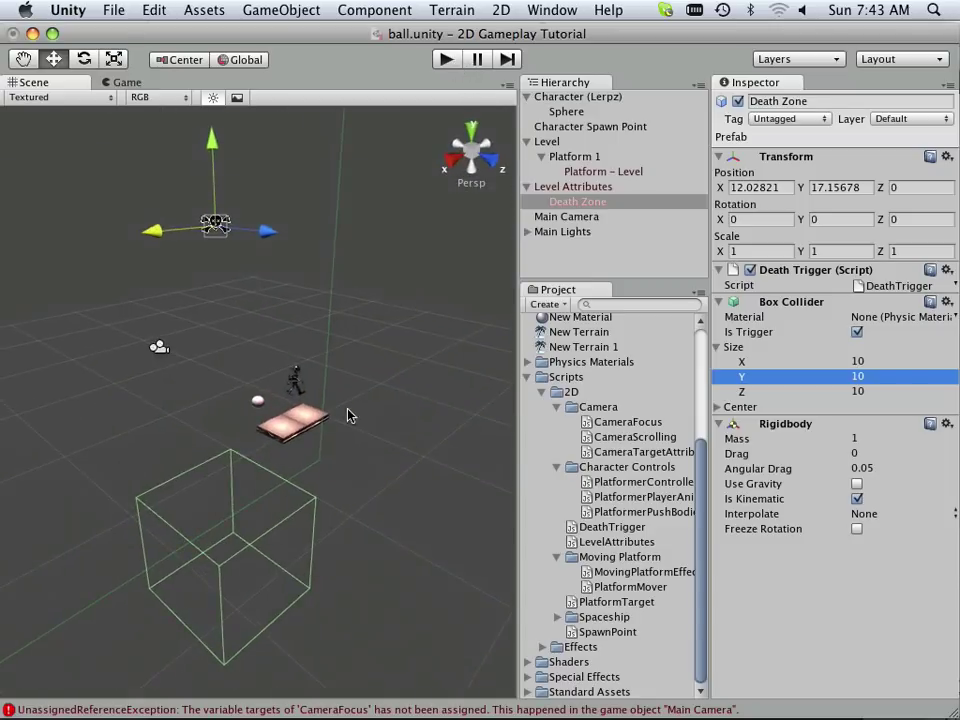
{"action": "left_click_drag", "start_coordinate": [213, 150], "coordinate": [204, 18]}
{"action": "left_click", "coordinate": [446, 59]}
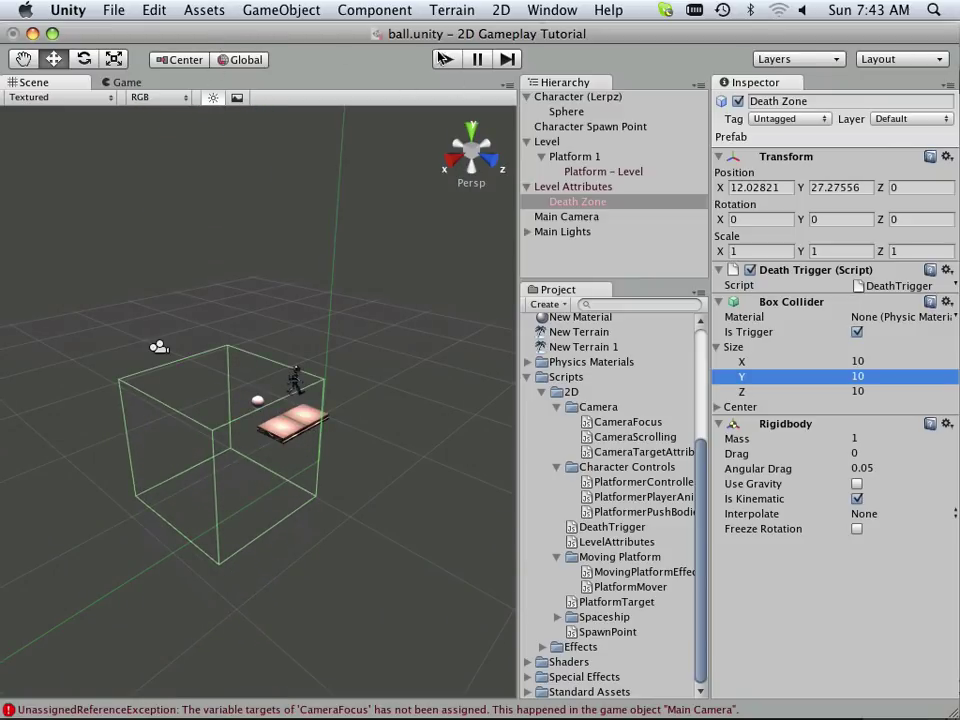
Jump the ball with Space, then stop, rerun, and stop the play test again.
{"action": "key", "text": "space"}
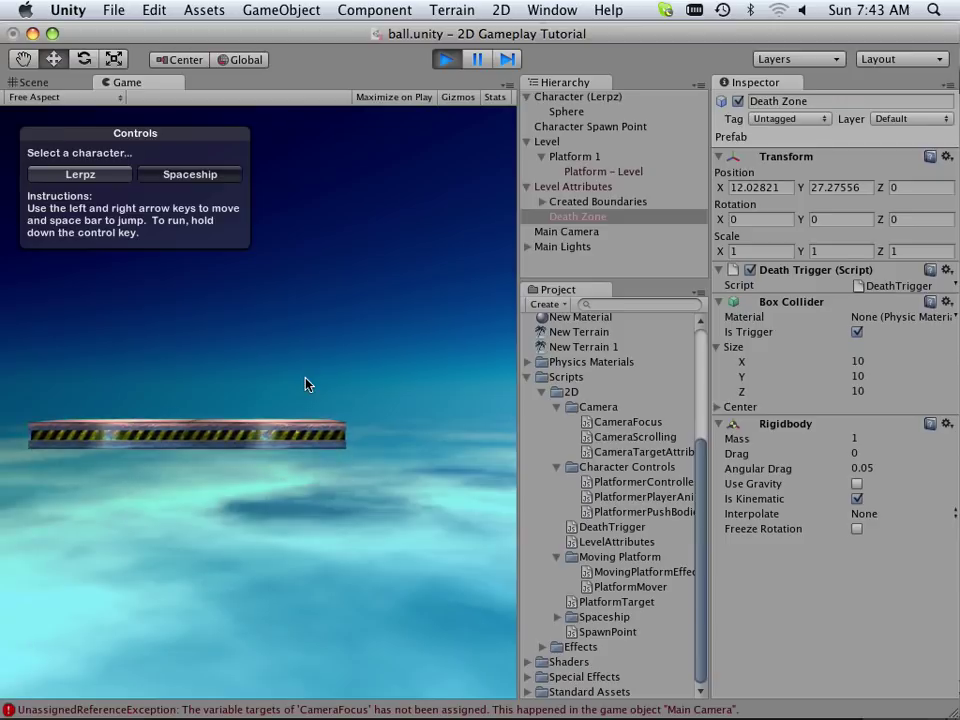
{"action": "left_click", "coordinate": [445, 59]}
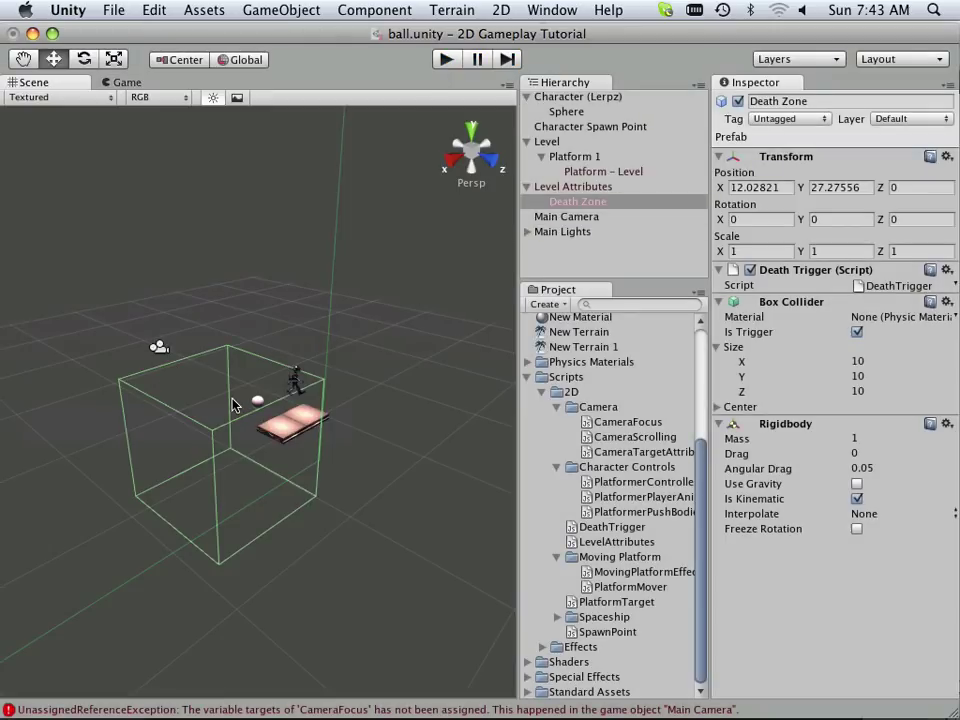
{"action": "left_click", "coordinate": [445, 59]}
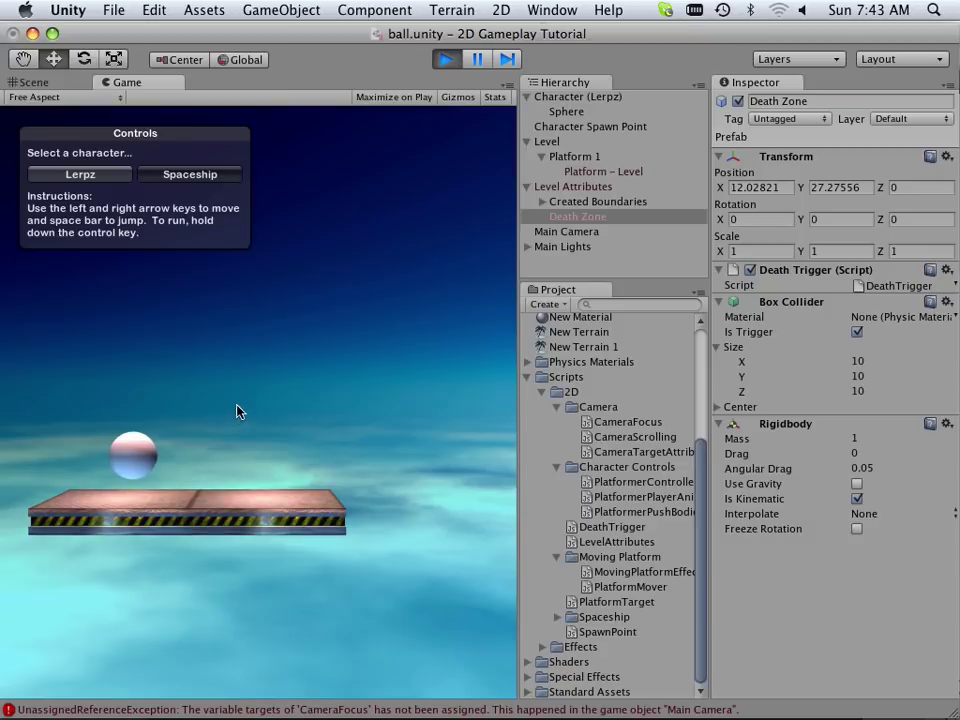
{"action": "left_click", "coordinate": [445, 59]}
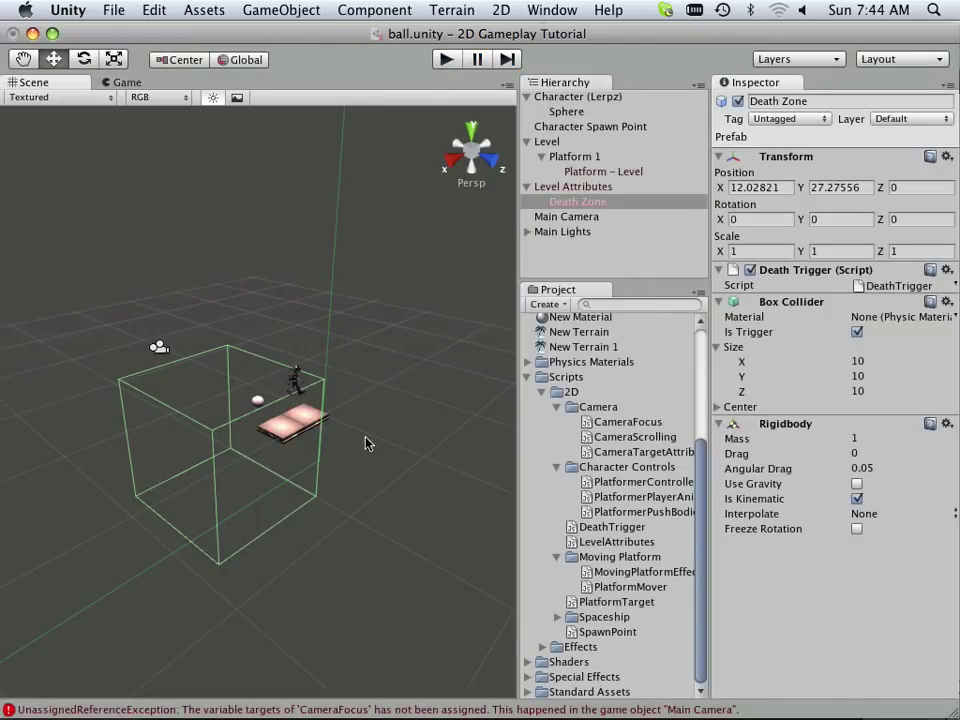
{"action": "scroll", "coordinate": [376, 469], "scroll_direction": "up", "scroll_amount": 3}
{"action": "scroll", "coordinate": [376, 469], "scroll_direction": "down", "scroll_amount": 5}
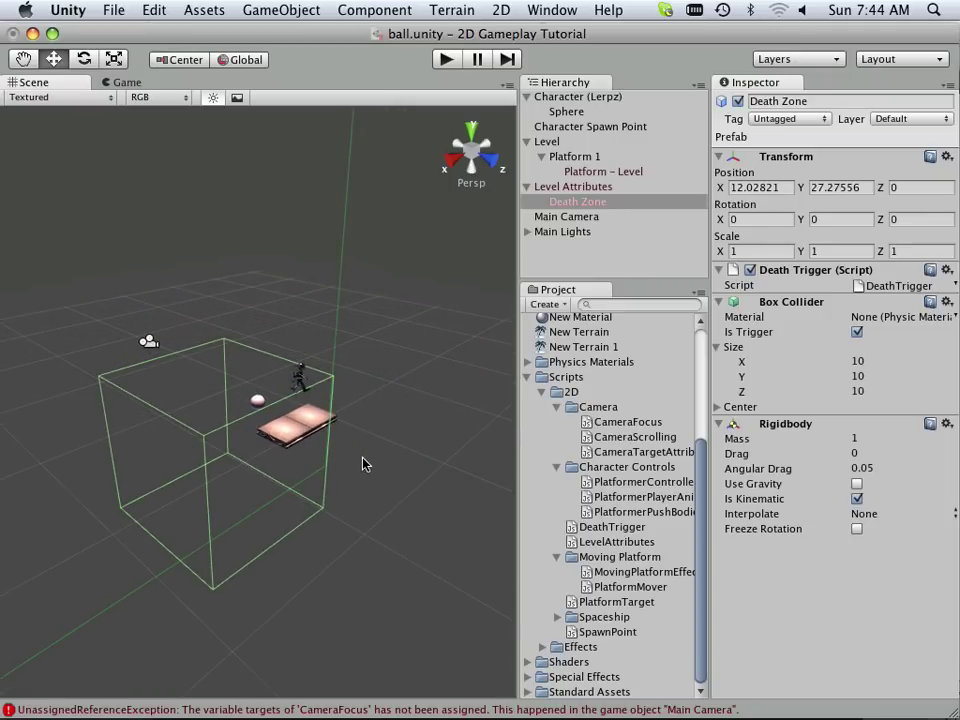
Drag the Death Zone collider size down to 2.778328 × 2.641022 × 3.522311.
{"action": "left_click", "coordinate": [467, 151]}
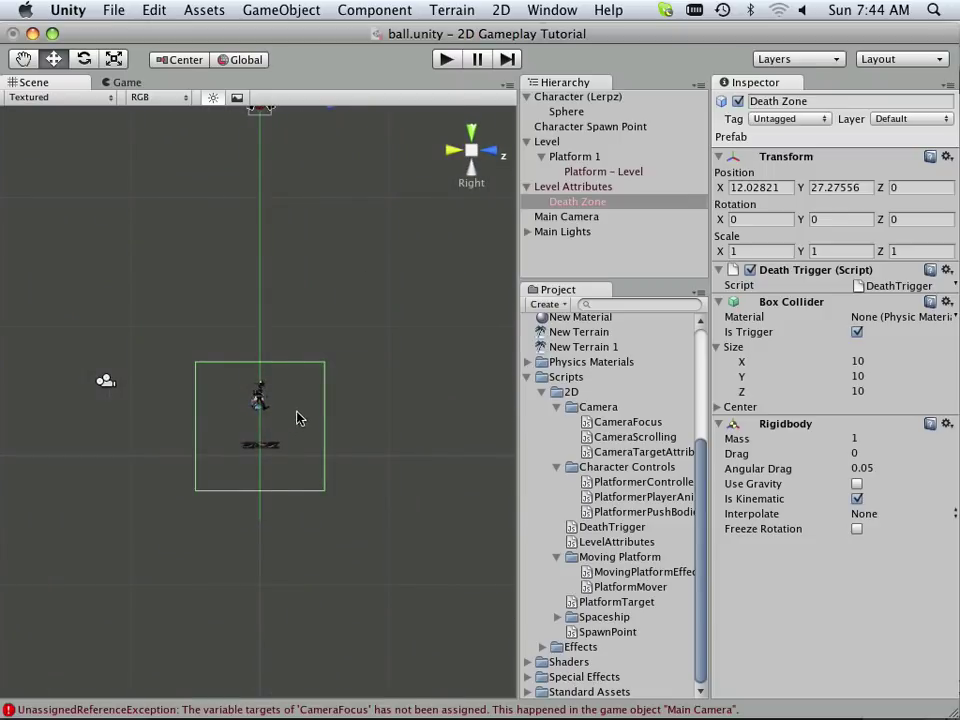
{"action": "scroll", "coordinate": [296, 417], "scroll_direction": "up", "scroll_amount": 5}
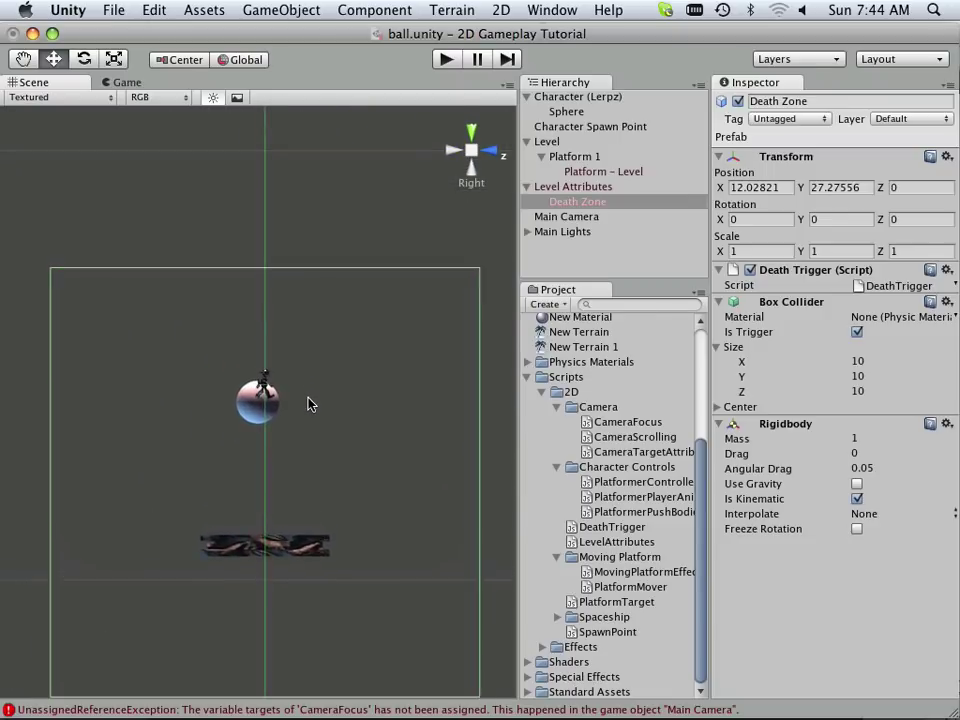
{"action": "scroll", "coordinate": [308, 404], "scroll_direction": "down", "scroll_amount": 3}
{"action": "left_click", "coordinate": [471, 133]}
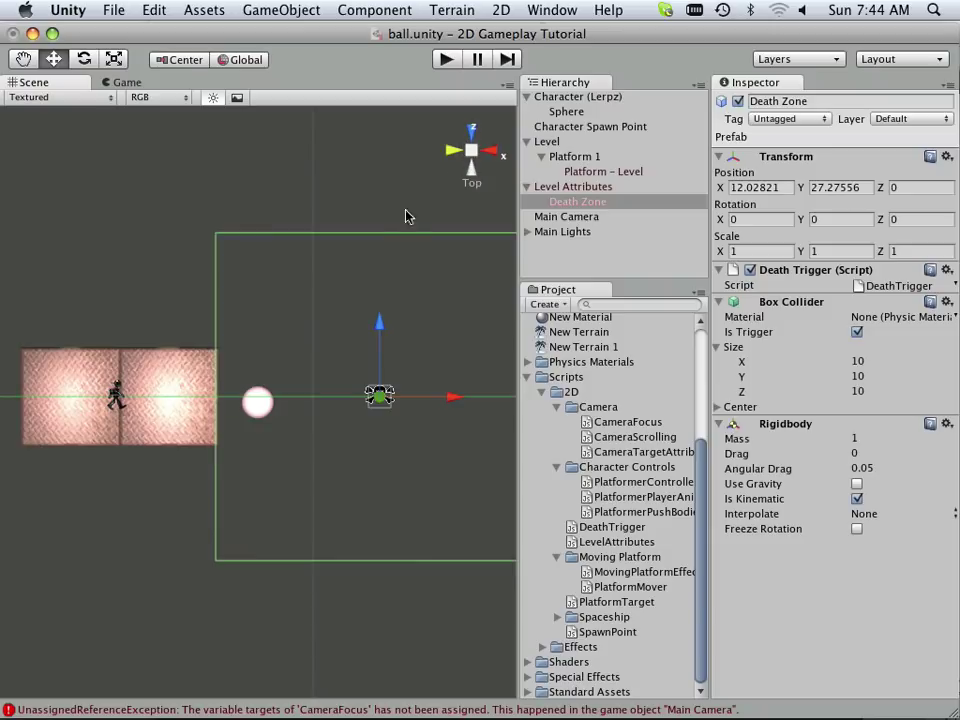
{"action": "left_click", "coordinate": [471, 152]}
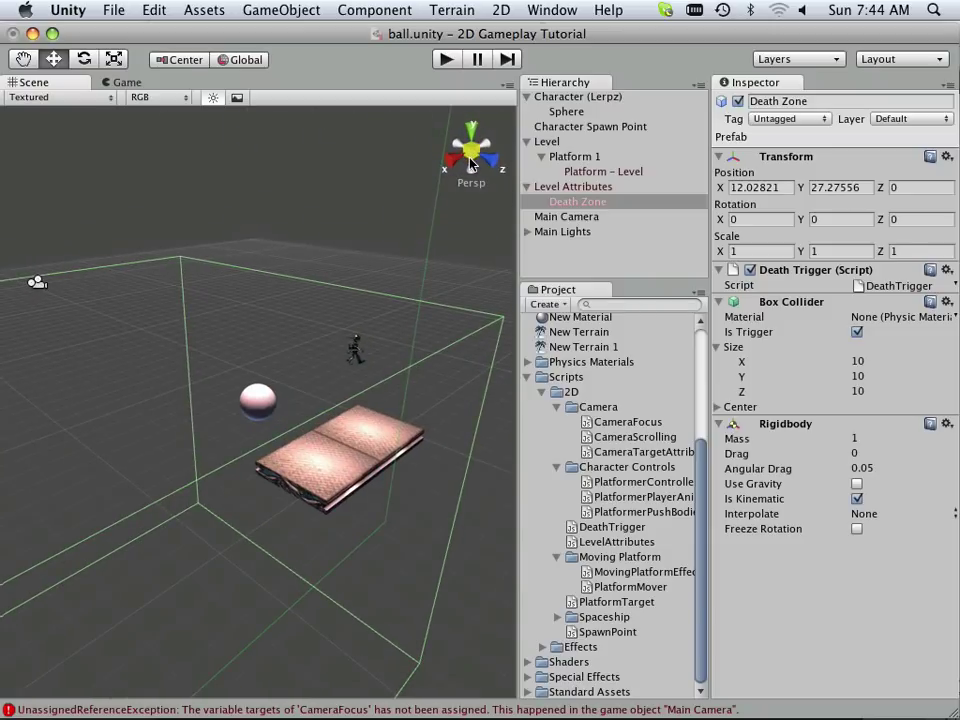
{"action": "scroll", "coordinate": [372, 265], "scroll_direction": "down", "scroll_amount": 3}
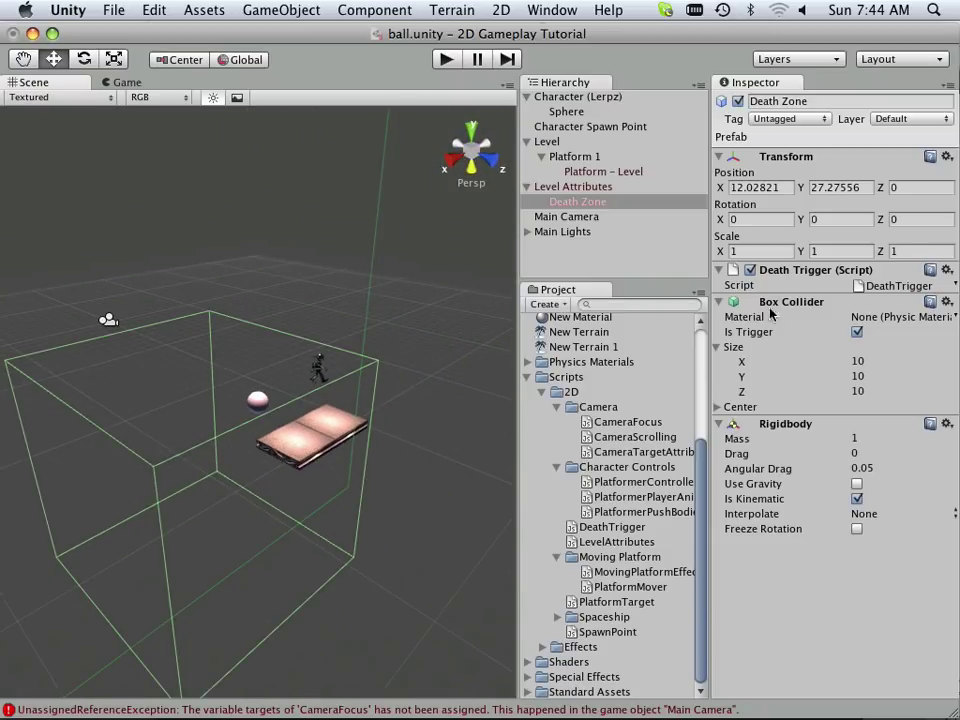
{"action": "left_click_drag", "start_coordinate": [718, 361], "coordinate": [700, 362]}
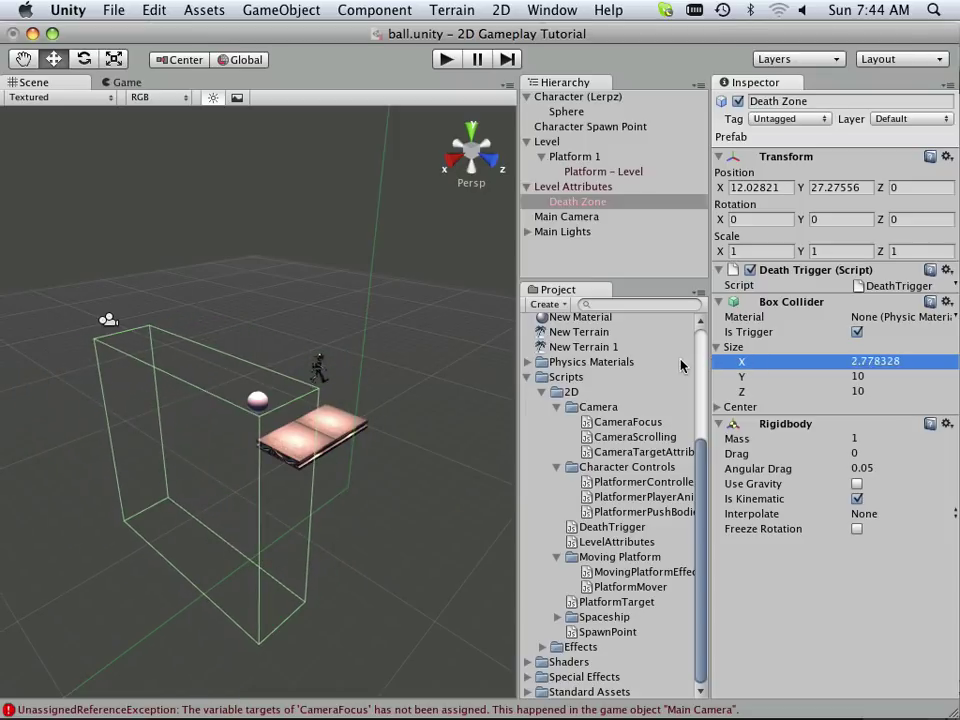
{"action": "left_click_drag", "start_coordinate": [770, 377], "coordinate": [706, 375]}
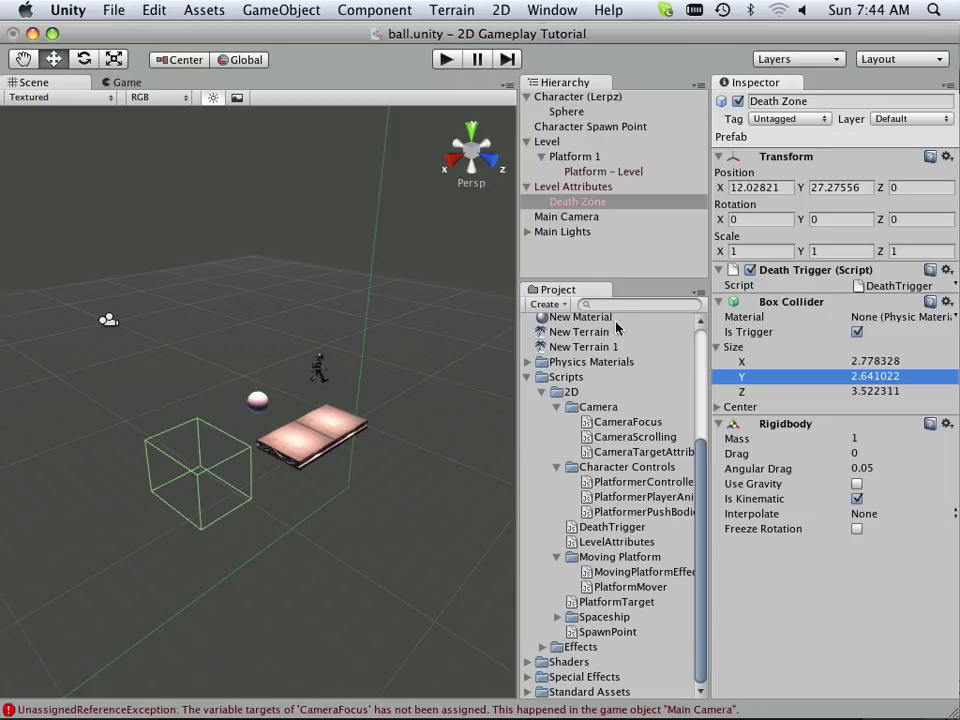
{"action": "scroll", "coordinate": [230, 275], "scroll_direction": "down", "scroll_amount": 4}
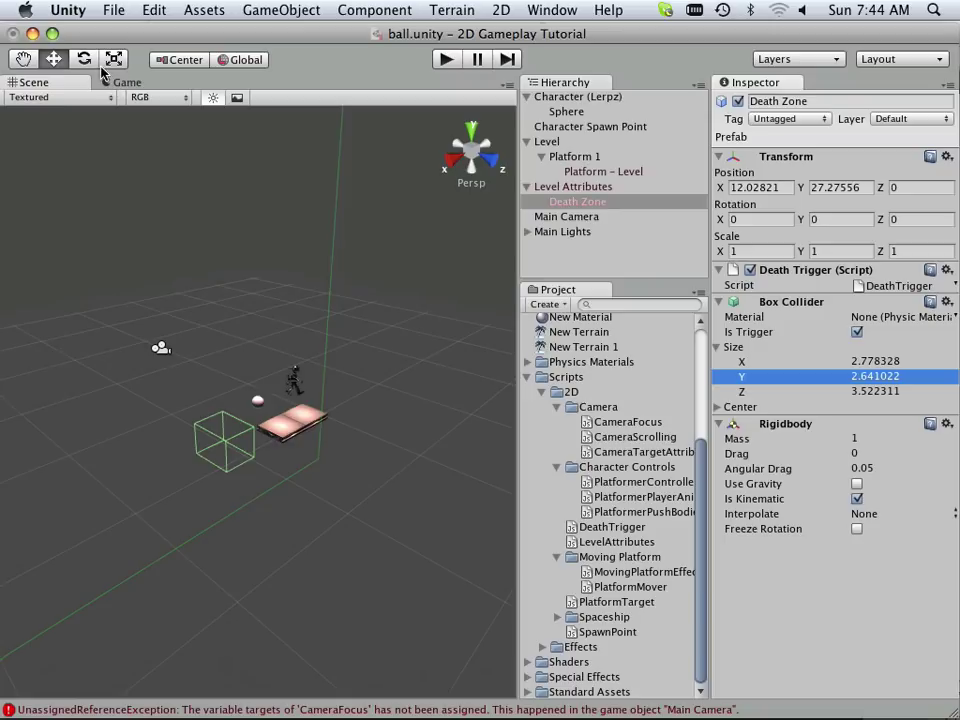
Shift the Death Zone along X and set its collider center Y to 0.
{"action": "key", "text": "r"}
{"action": "left_click", "coordinate": [54, 59]}
{"action": "scroll", "coordinate": [164, 231], "scroll_direction": "down", "scroll_amount": 3}
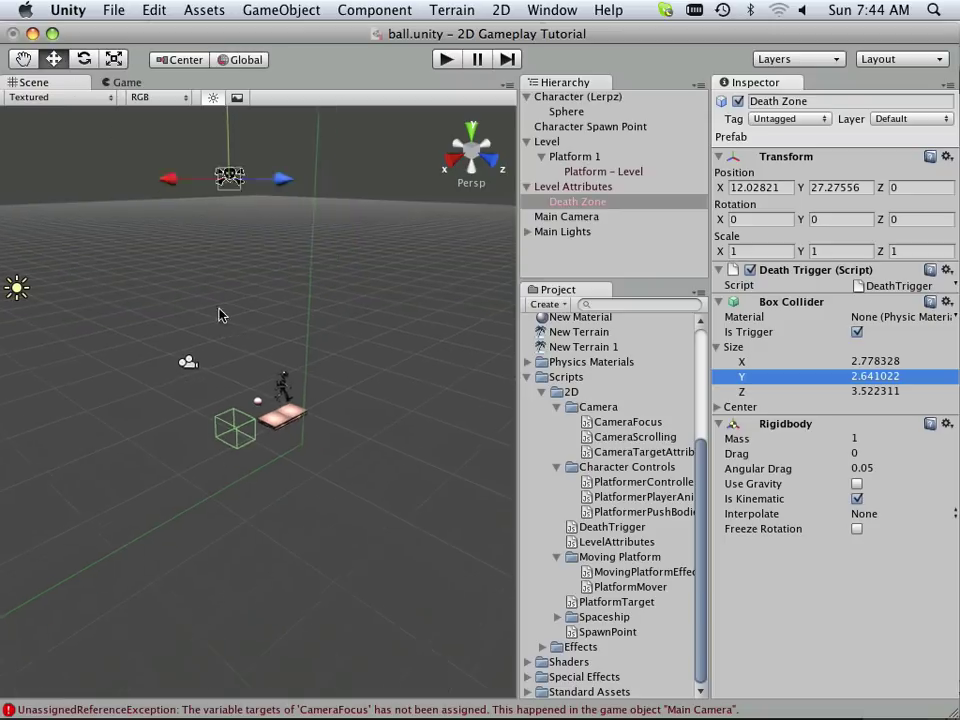
{"action": "left_click_drag", "start_coordinate": [178, 191], "coordinate": [199, 191]}
{"action": "left_click_drag", "start_coordinate": [228, 289], "coordinate": [335, 305], "text": "alt"}
{"action": "left_click", "coordinate": [717, 406]}
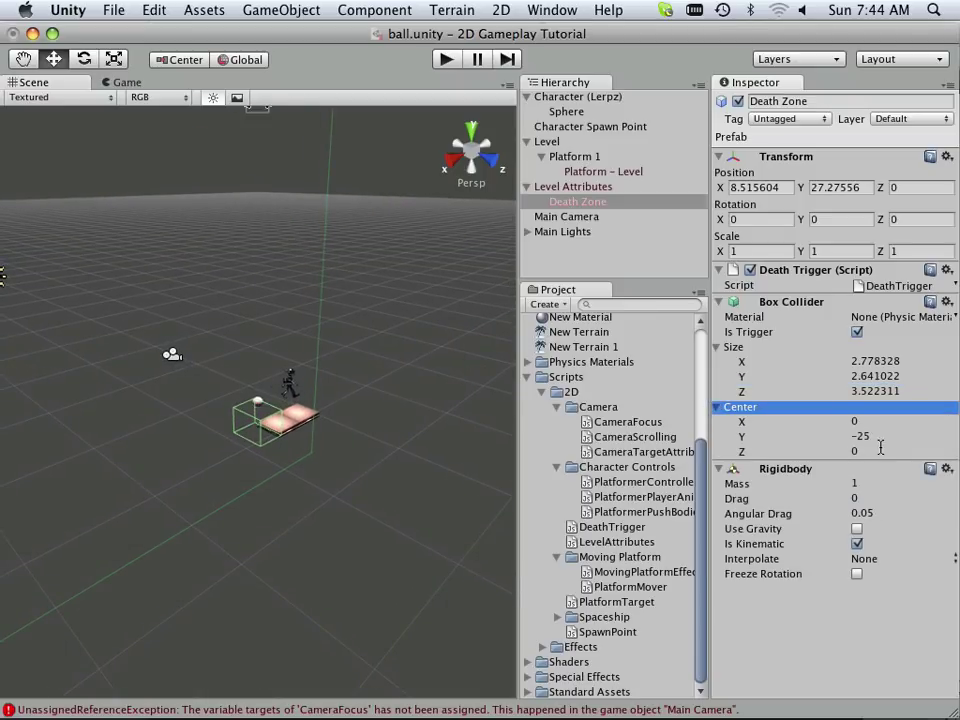
{"action": "left_click", "coordinate": [876, 439]}
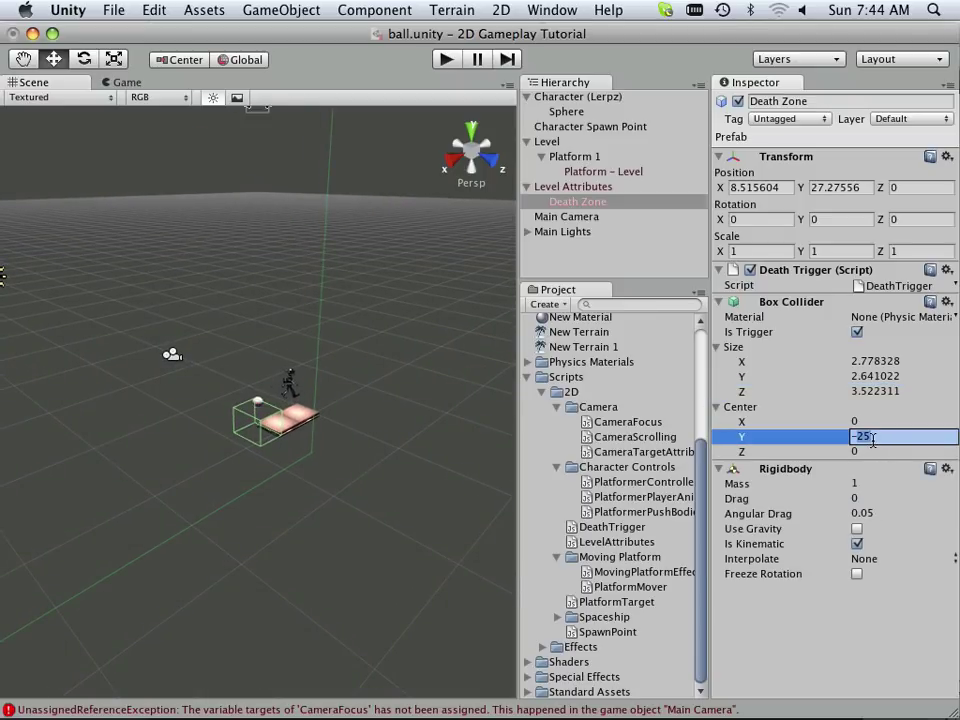
{"action": "type", "text": "0"}
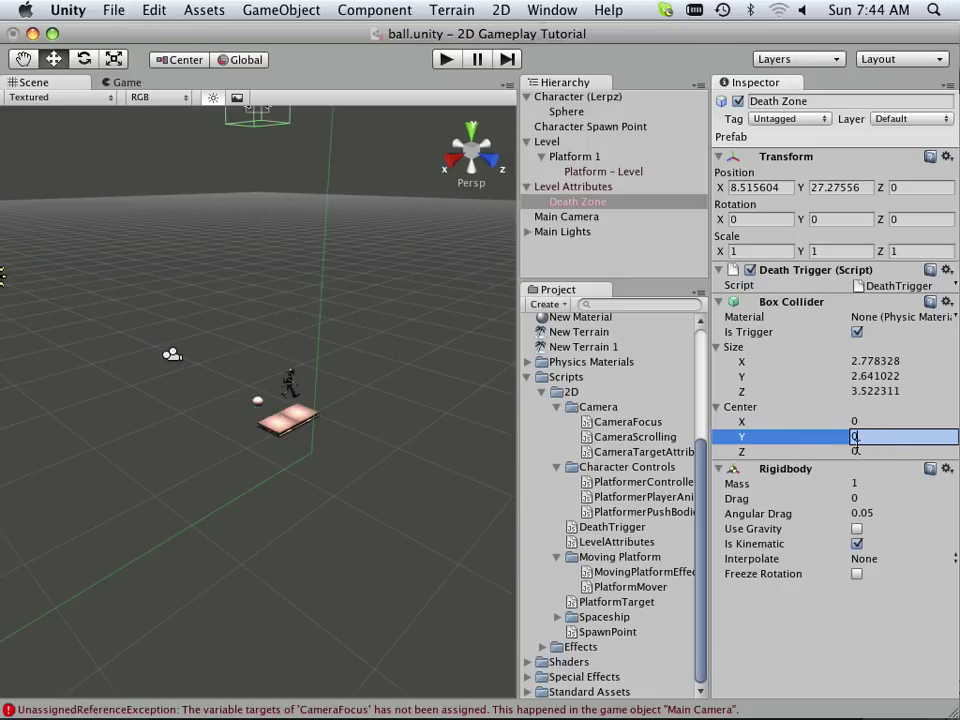
Lower the Death Zone onto the platform at Y 2.131105.
{"action": "left_click", "coordinate": [259, 236]}
{"action": "scroll", "coordinate": [249, 193], "scroll_direction": "down", "scroll_amount": 3}
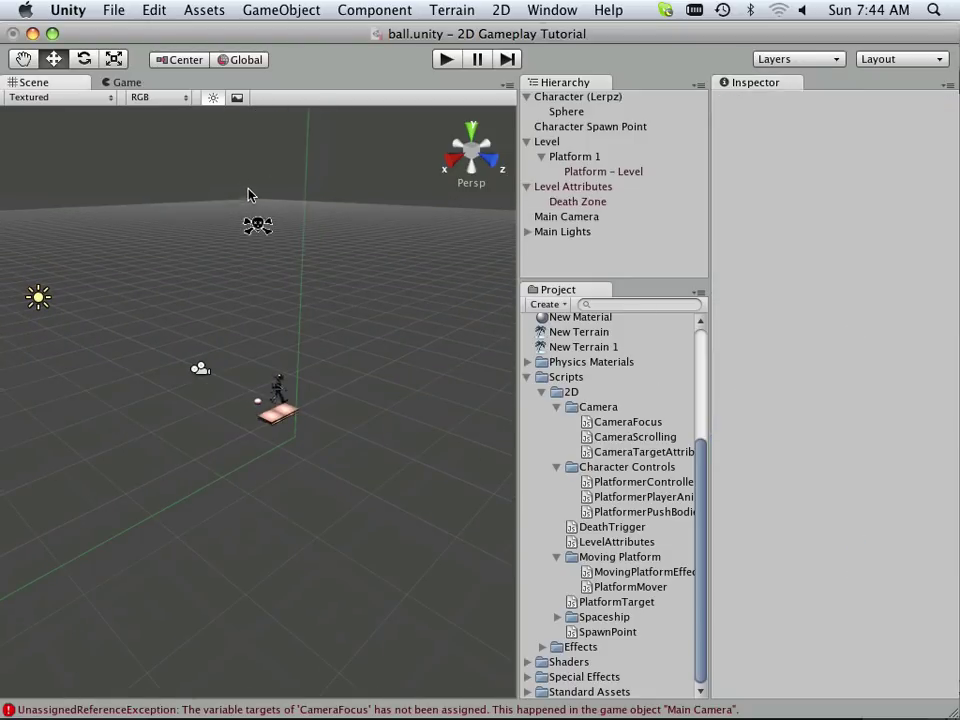
{"action": "left_click", "coordinate": [257, 224]}
{"action": "left_click_drag", "start_coordinate": [258, 163], "coordinate": [252, 352]}
{"action": "scroll", "coordinate": [310, 378], "scroll_direction": "up", "scroll_amount": 2}
Check the level from top, perspective and front views, then start a play test.
{"action": "scroll", "coordinate": [336, 386], "scroll_direction": "up", "scroll_amount": 6}
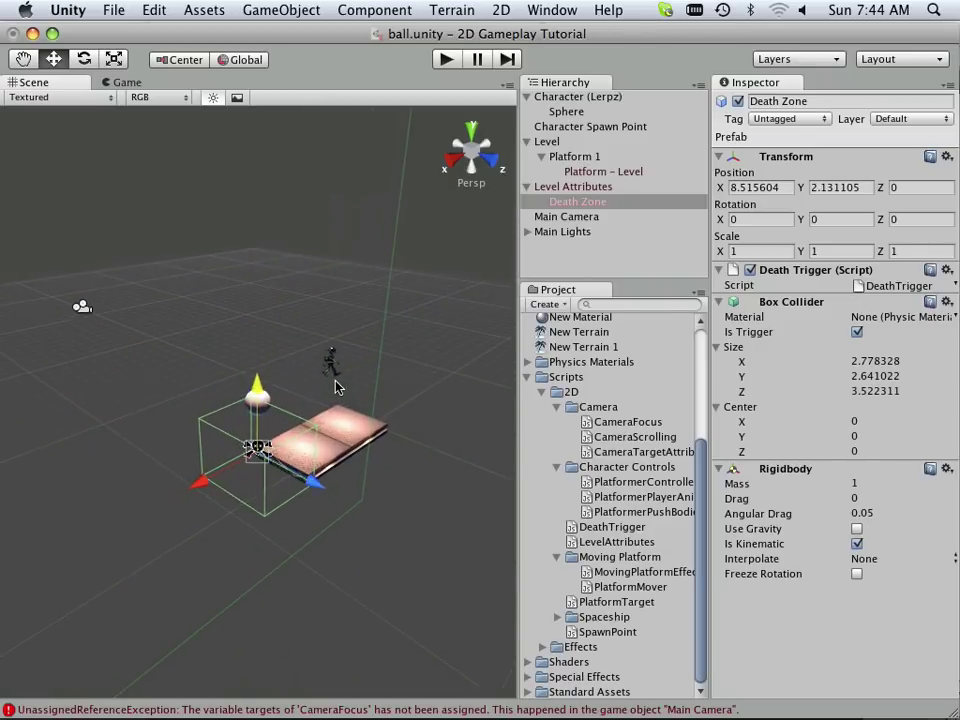
{"action": "scroll", "coordinate": [336, 386], "scroll_direction": "up", "scroll_amount": 3}
{"action": "scroll", "coordinate": [336, 386], "scroll_direction": "down", "scroll_amount": 6}
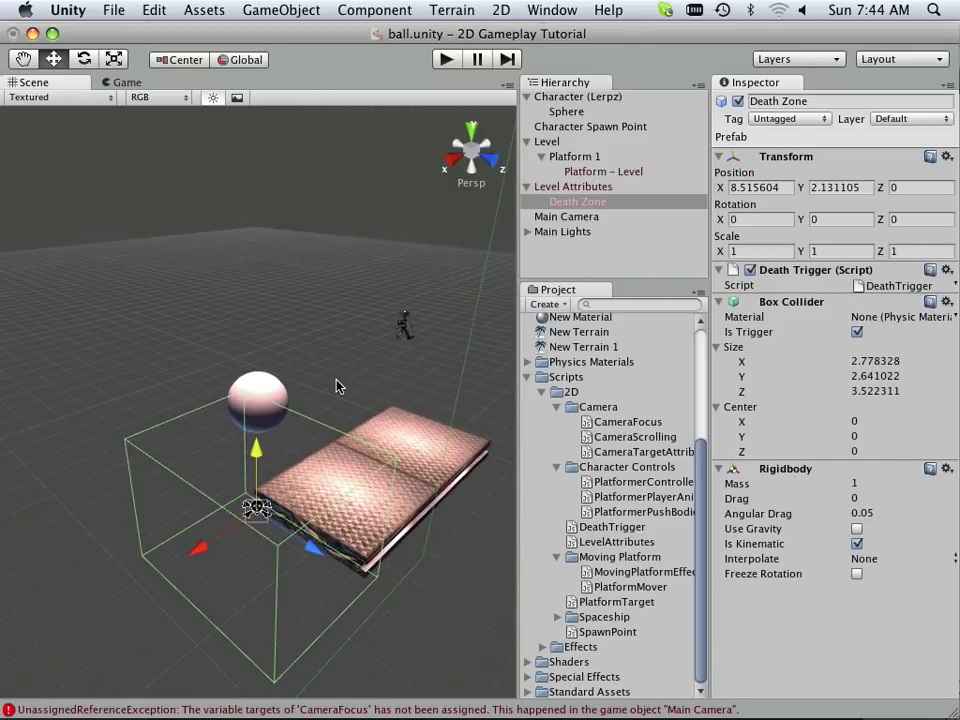
{"action": "left_click", "coordinate": [471, 130]}
{"action": "left_click", "coordinate": [474, 153]}
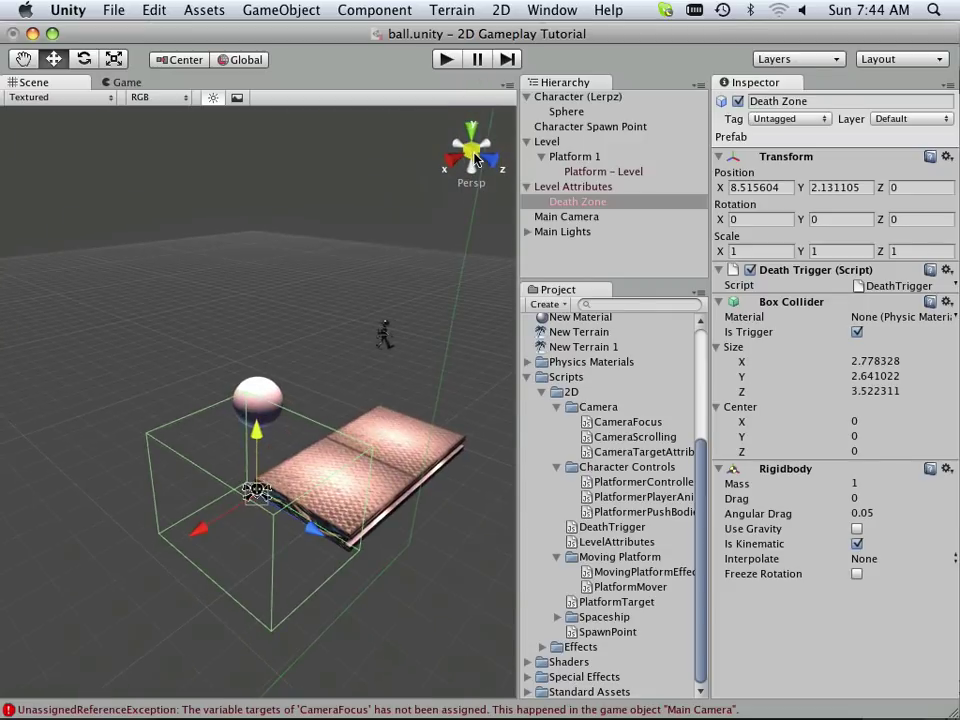
{"action": "left_click", "coordinate": [490, 158]}
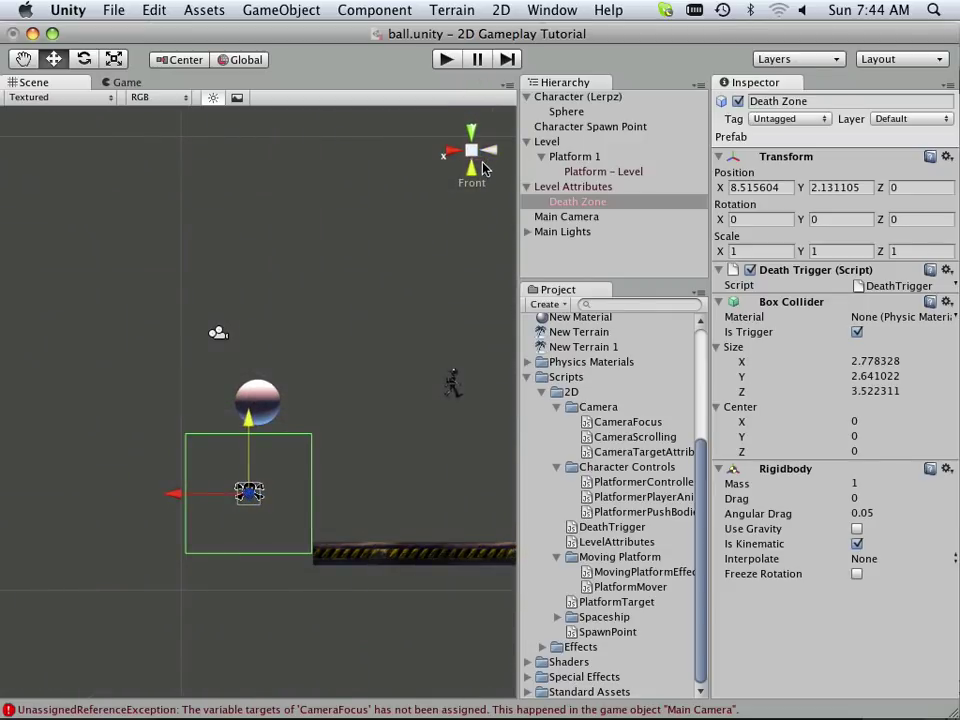
{"action": "left_click", "coordinate": [442, 61]}
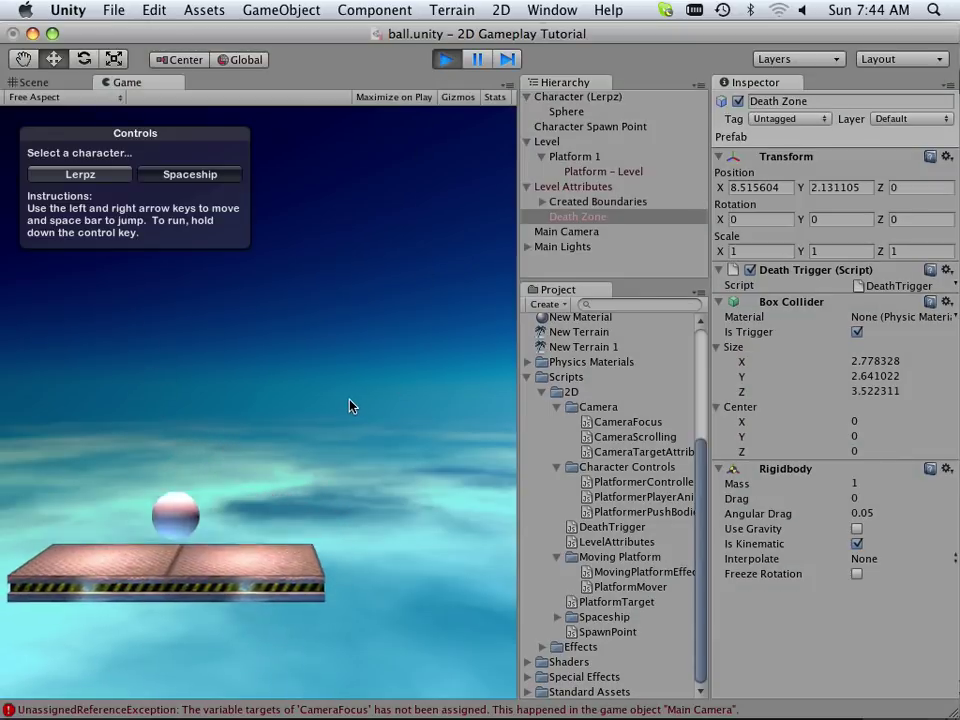
Roll the ball left along the platform with the Left arrow key.
{"action": "key", "text": "Left"}
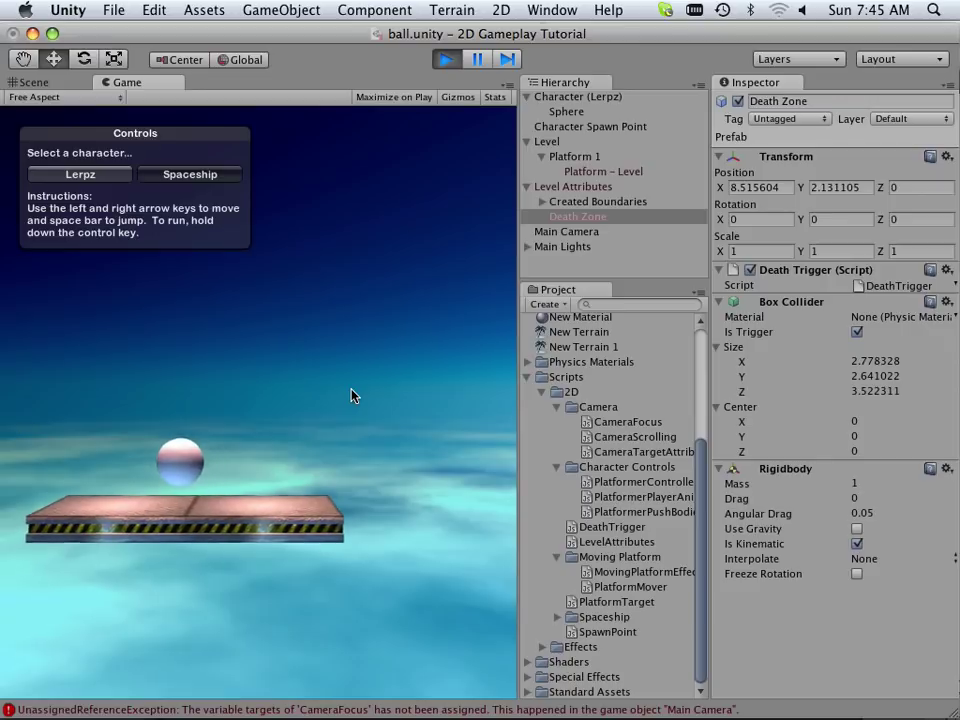